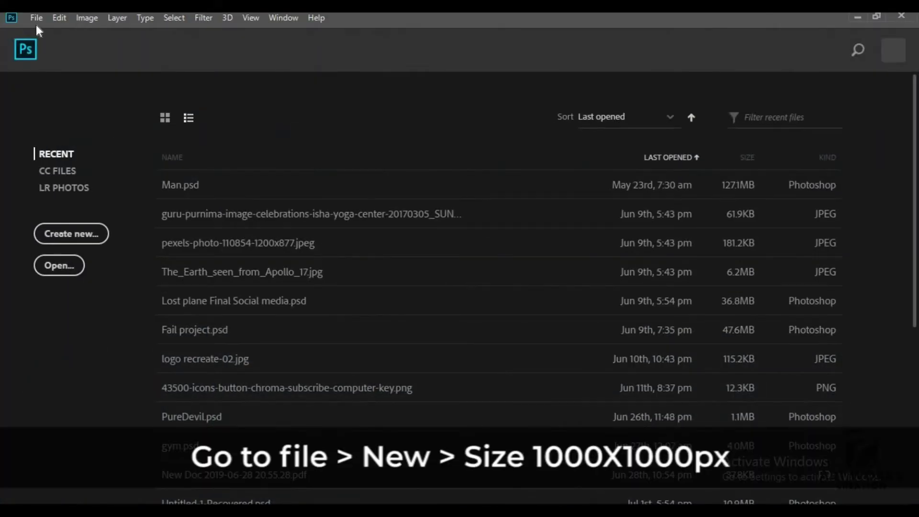
- Create a new blank 1000 x 1000 px, 300 ppi document
{"action": "left_click", "coordinate": [36, 19]}
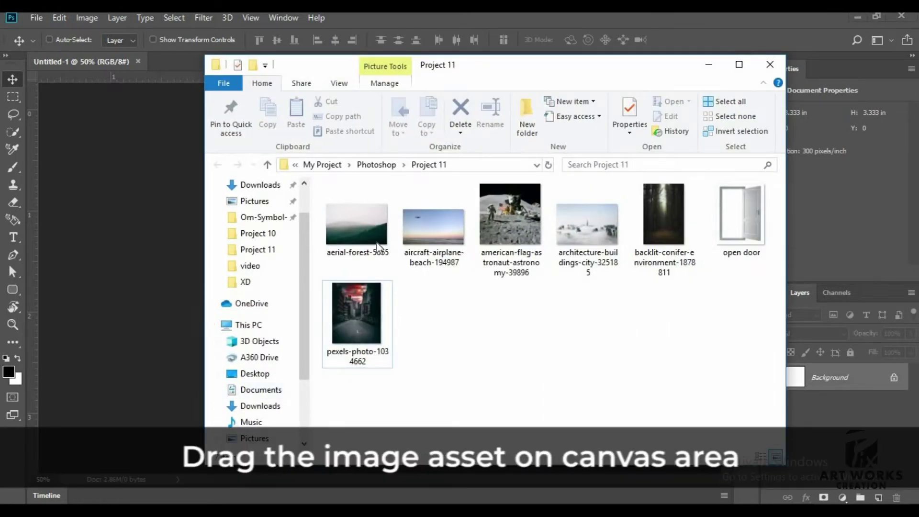
- Place aerial-forest-5065 at the bottom of the canvas, then drag in the cloud city photo
{"action": "left_click", "coordinate": [377, 244]}
{"action": "left_click_drag", "start_coordinate": [363, 238], "coordinate": [445, 298]}
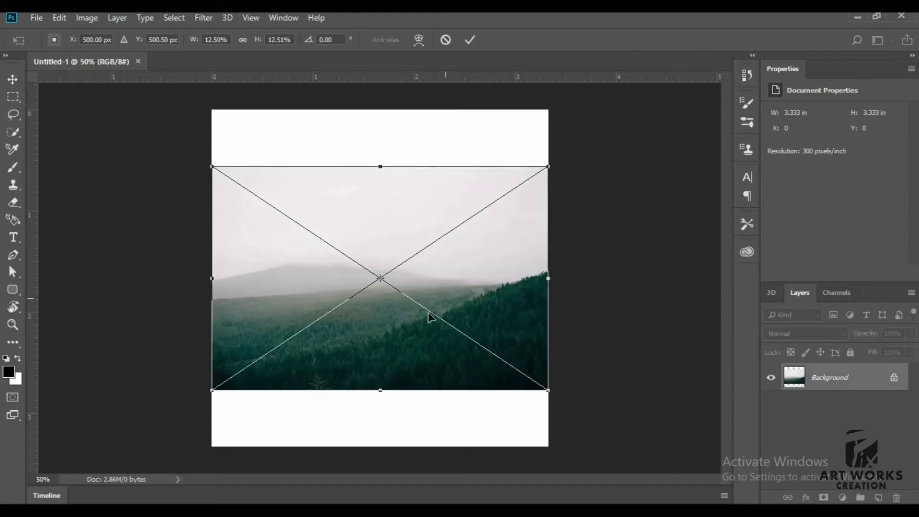
{"action": "left_click_drag", "start_coordinate": [420, 340], "coordinate": [419, 356]}
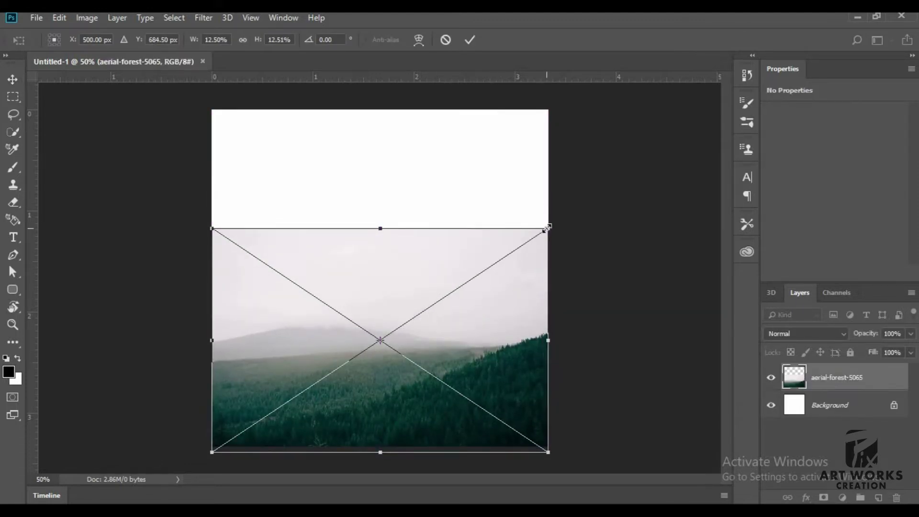
{"action": "key", "text": "Return"}
{"action": "key", "text": "alt+Tab"}
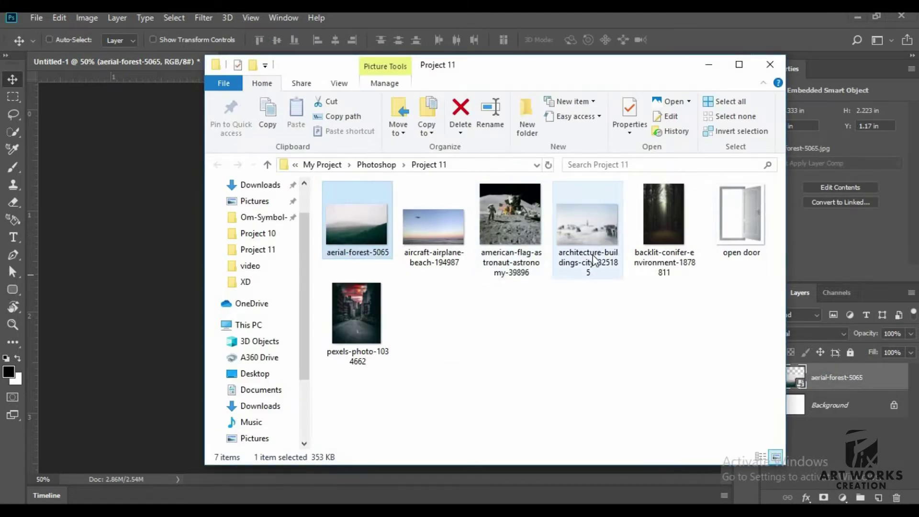
{"action": "left_click_drag", "start_coordinate": [594, 258], "coordinate": [448, 253]}
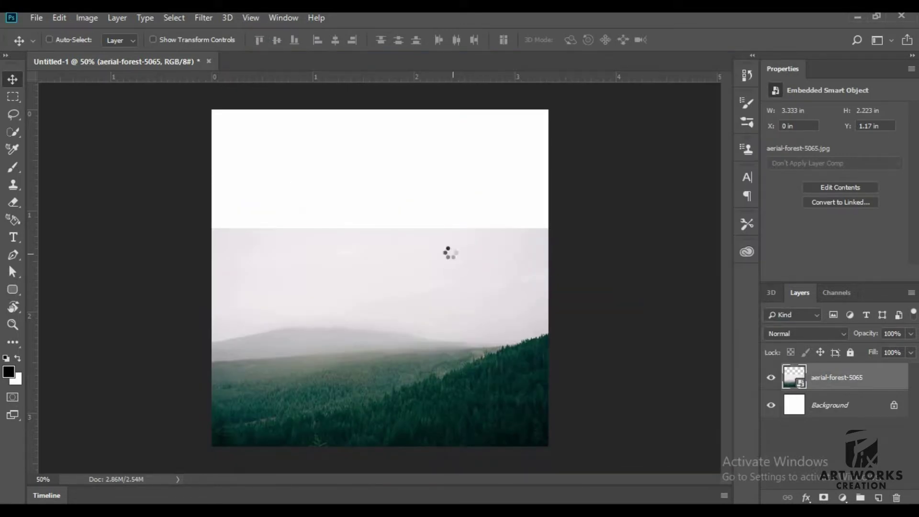
- Flip the city photo vertically and scale it to fill the top of the canvas
{"action": "right_click", "coordinate": [431, 311]}
{"action": "left_click", "coordinate": [434, 337]}
{"action": "left_click_drag", "start_coordinate": [426, 363], "coordinate": [388, 273]}
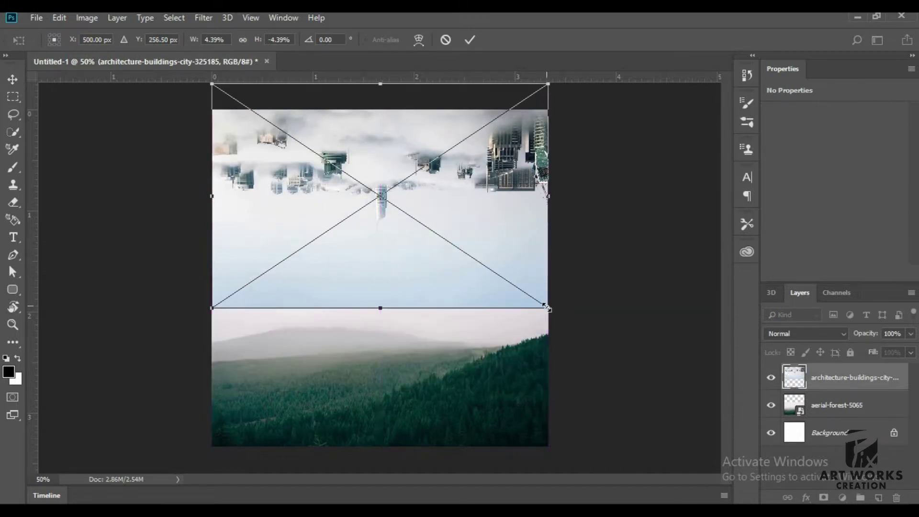
{"action": "mouse_move", "coordinate": [548, 308]}
{"action": "left_mouse_down"}
{"action": "mouse_move", "coordinate": [578, 335]}
{"action": "mouse_move", "coordinate": [567, 317]}
{"action": "left_mouse_up"}
{"action": "mouse_move", "coordinate": [457, 234]}
{"action": "left_mouse_down"}
{"action": "mouse_move", "coordinate": [452, 271]}
{"action": "mouse_move", "coordinate": [452, 254]}
{"action": "left_mouse_up"}
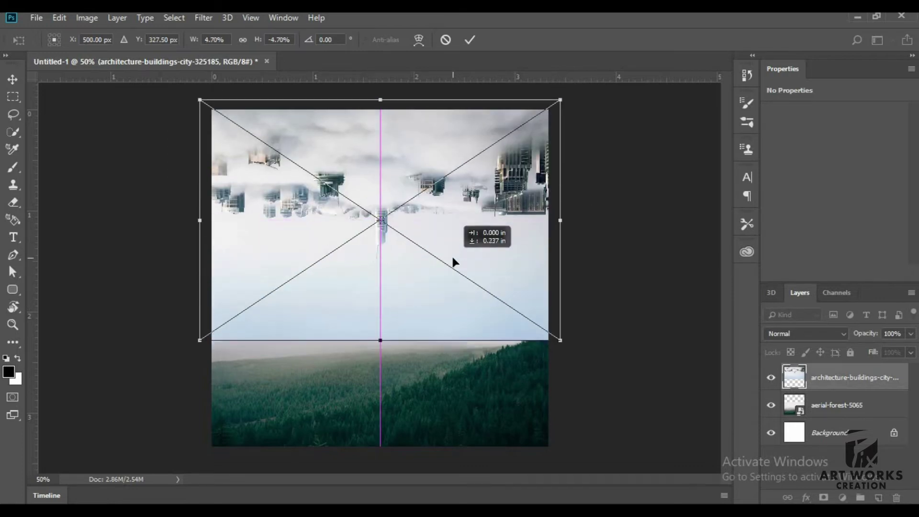
- Enlarge the aerial-forest-5065 layer and shift it slightly upward
{"action": "left_click", "coordinate": [832, 405]}
{"action": "key", "text": "ctrl+t"}
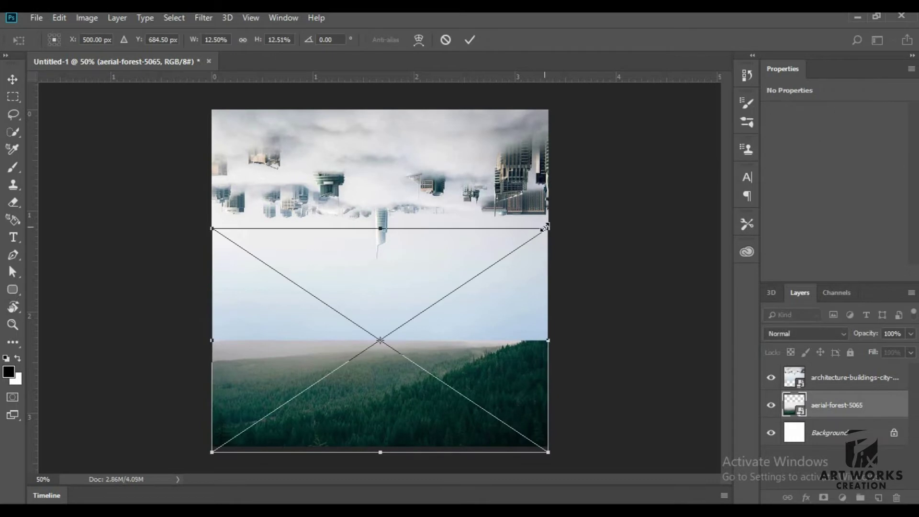
{"action": "left_click_drag", "start_coordinate": [545, 228], "coordinate": [583, 205]}
{"action": "left_click_drag", "start_coordinate": [509, 449], "coordinate": [509, 413]}
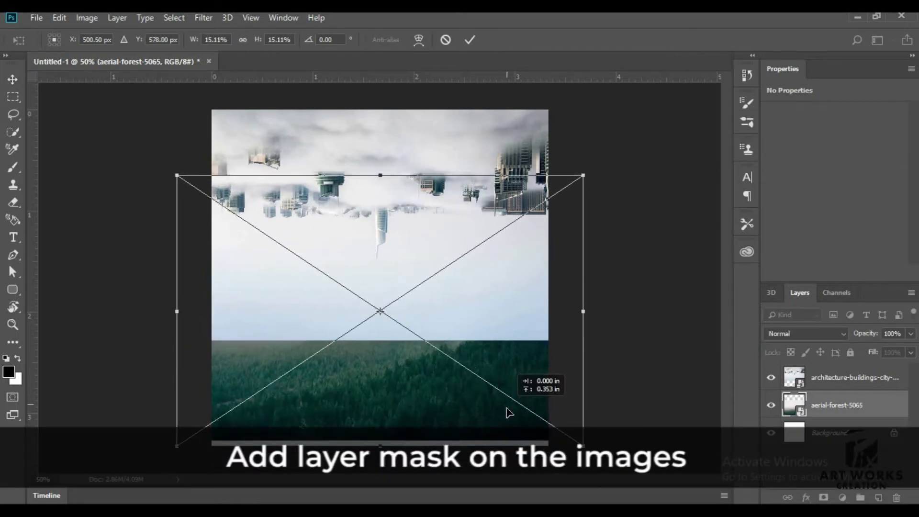
{"action": "key", "text": "Return"}
- Add layer masks to both photos and soft-paint the city mask to blend the seam
{"action": "left_click", "coordinate": [824, 498]}
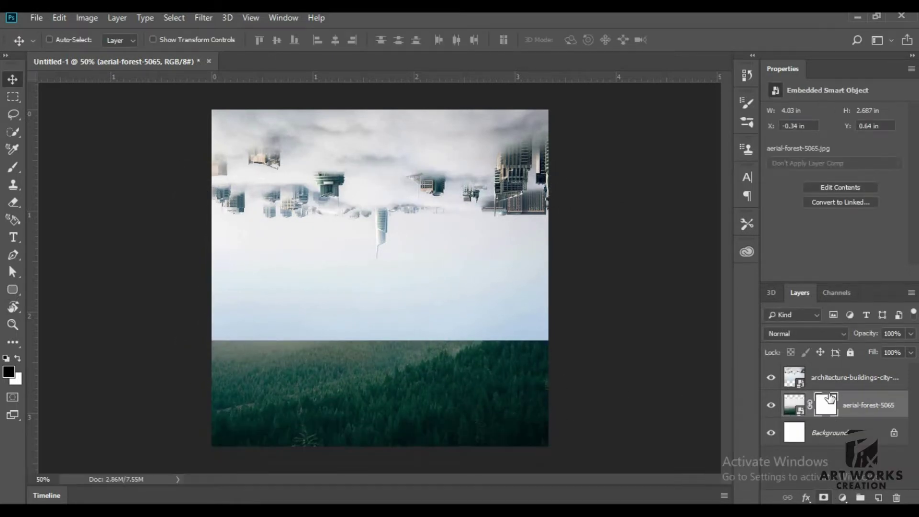
{"action": "left_click", "coordinate": [857, 377]}
{"action": "left_click", "coordinate": [823, 497]}
{"action": "key", "text": "b"}
{"action": "left_click_drag", "start_coordinate": [215, 318], "coordinate": [545, 318]}
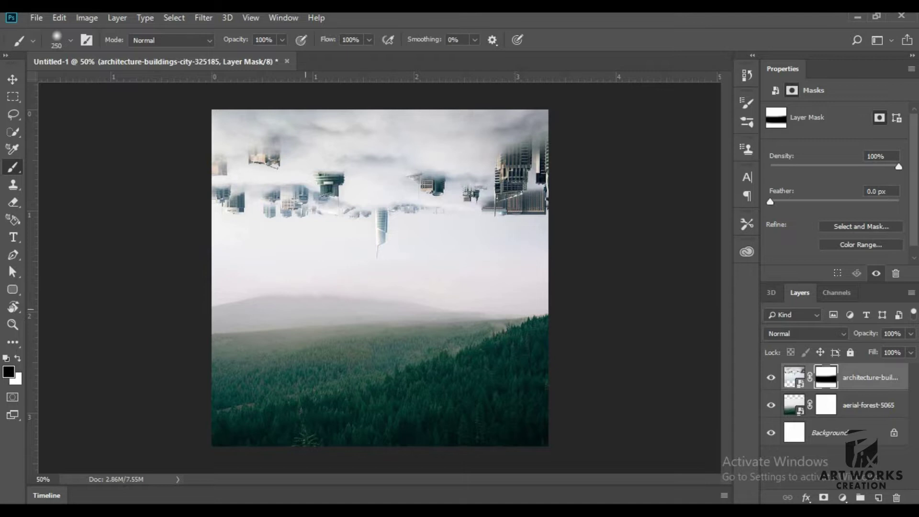
- Fit the image in view and nudge the masked city photo slightly upward
{"action": "scroll", "coordinate": [322, 298], "scroll_direction": "up", "scroll_amount": 3}
{"action": "scroll", "coordinate": [95, 270], "scroll_direction": "down", "scroll_amount": 3}
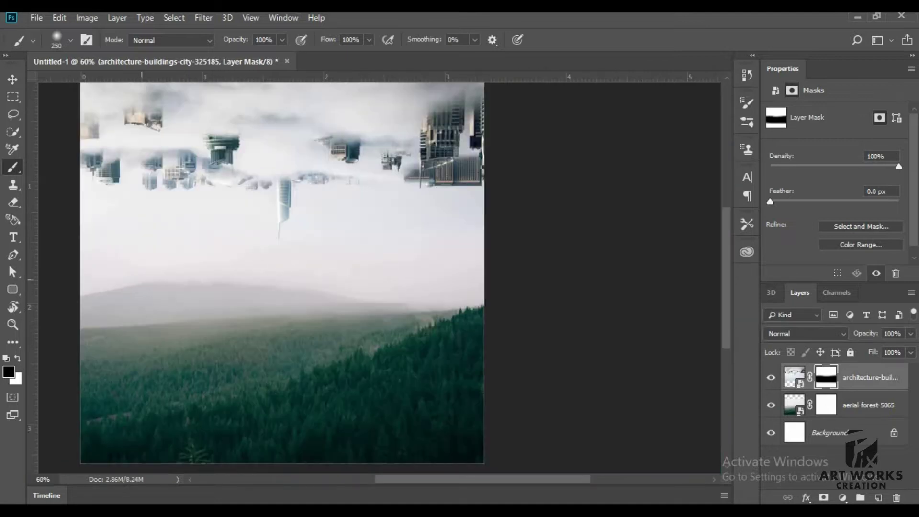
{"action": "scroll", "coordinate": [287, 273], "scroll_direction": "up", "scroll_amount": 2}
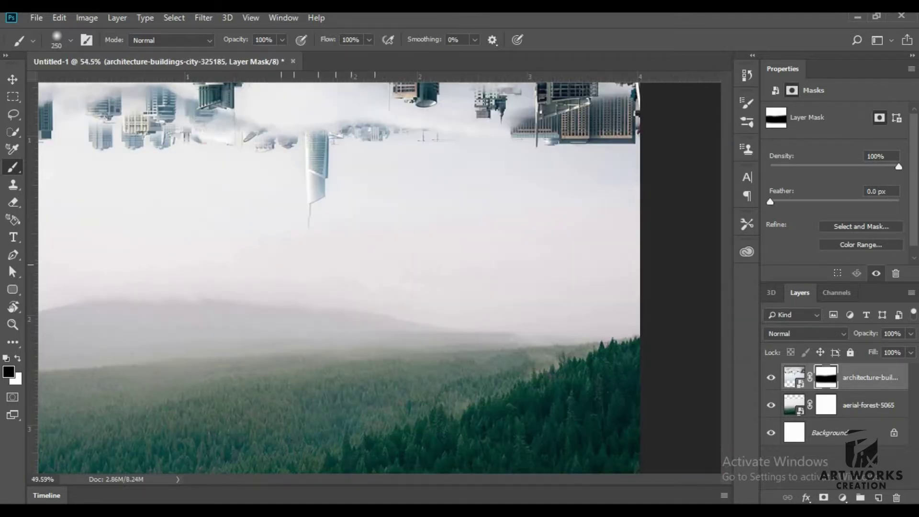
{"action": "key", "text": "ctrl+0"}
{"action": "key", "text": "v"}
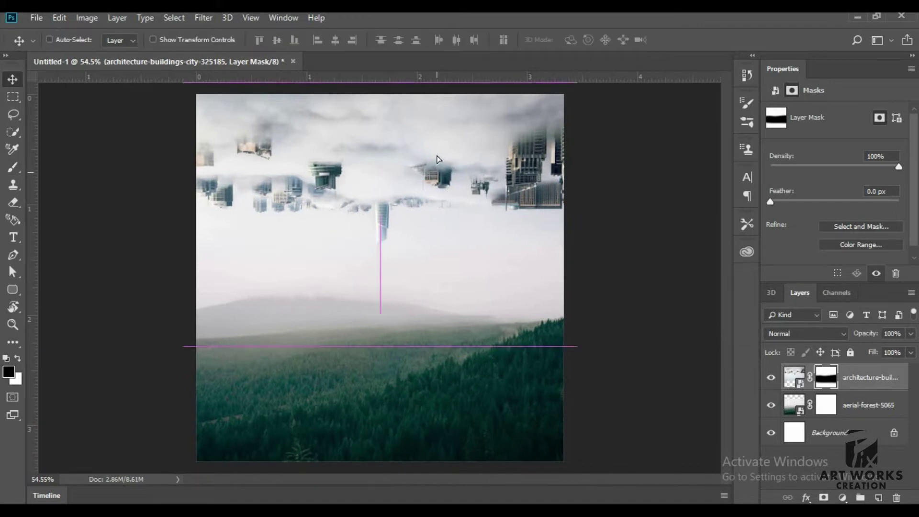
{"action": "left_click_drag", "start_coordinate": [436, 180], "coordinate": [436, 166]}
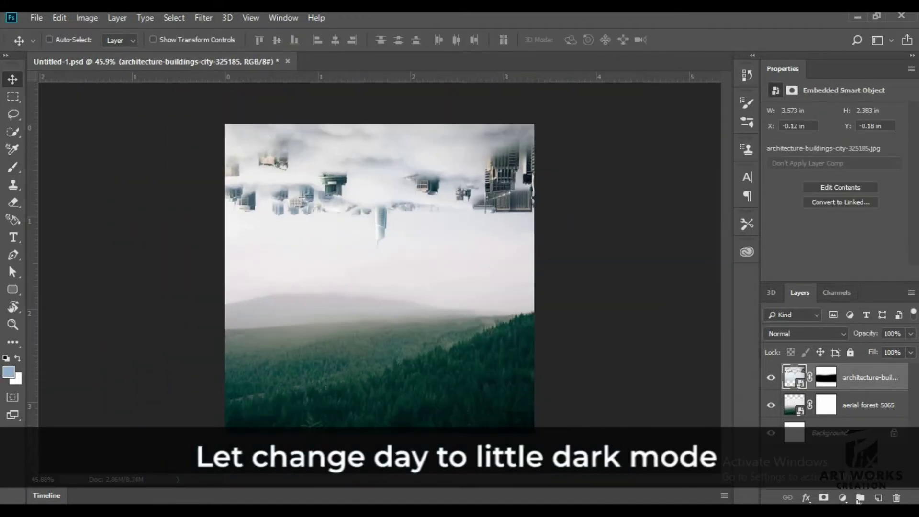
{"action": "left_click", "coordinate": [842, 498]}
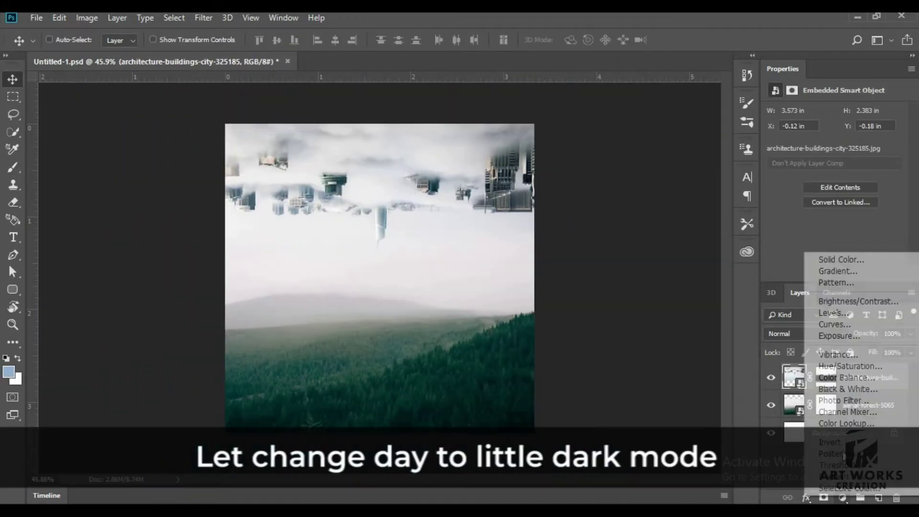
- Add a Brightness/Contrast layer with brightness -125 and contrast 21
{"action": "left_click", "coordinate": [840, 300]}
{"action": "mouse_move", "coordinate": [807, 147]}
{"action": "left_mouse_down"}
{"action": "mouse_move", "coordinate": [781, 146]}
{"action": "mouse_move", "coordinate": [850, 170]}
{"action": "left_mouse_up"}
{"action": "left_click", "coordinate": [799, 171]}
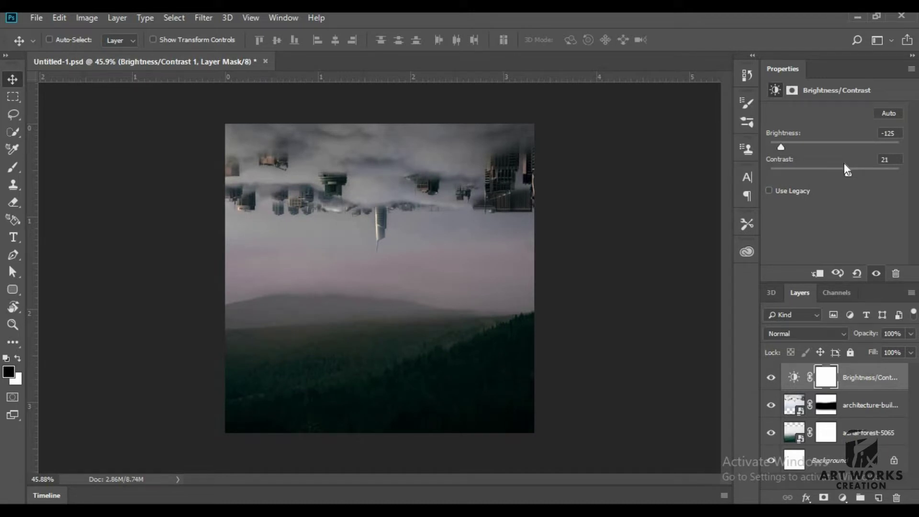
{"action": "key", "text": "alt+Tab"}
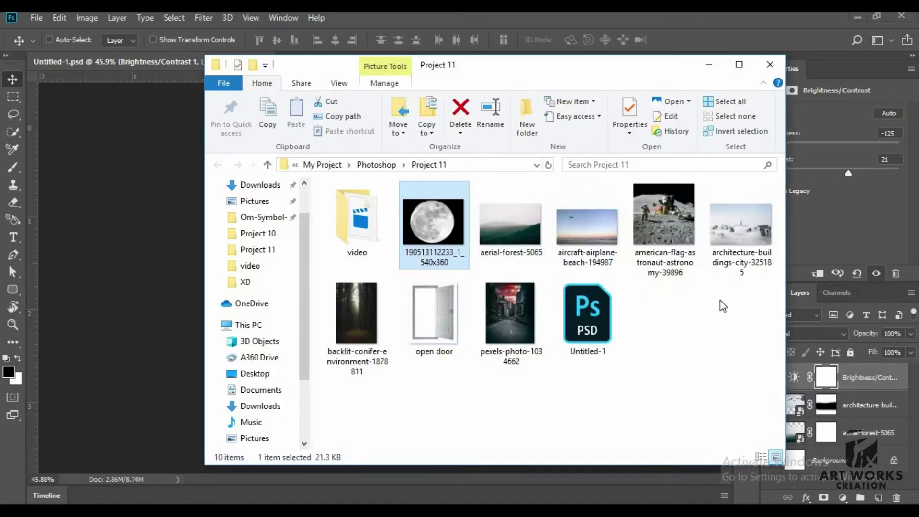
- Place the moon photo at about 30% size, centred just above the forest horizon
{"action": "left_click_drag", "start_coordinate": [446, 228], "coordinate": [401, 300]}
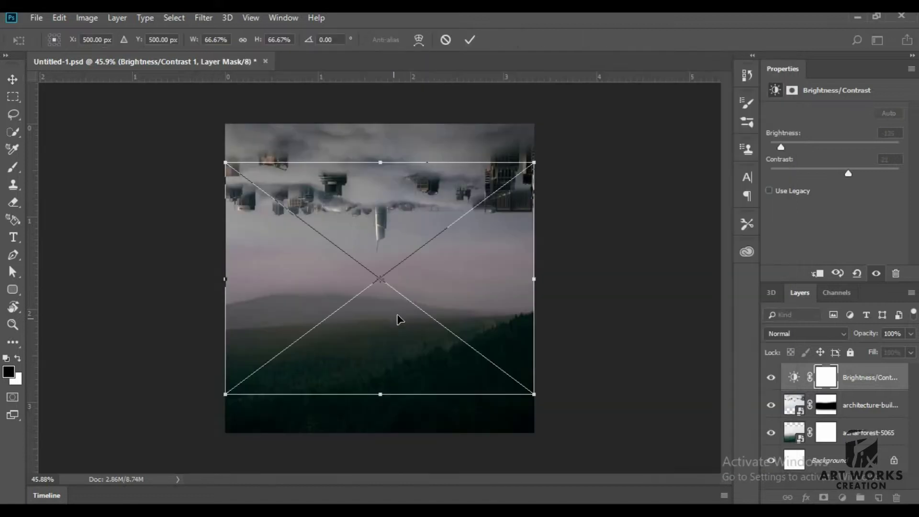
{"action": "left_click_drag", "start_coordinate": [535, 164], "coordinate": [455, 224]}
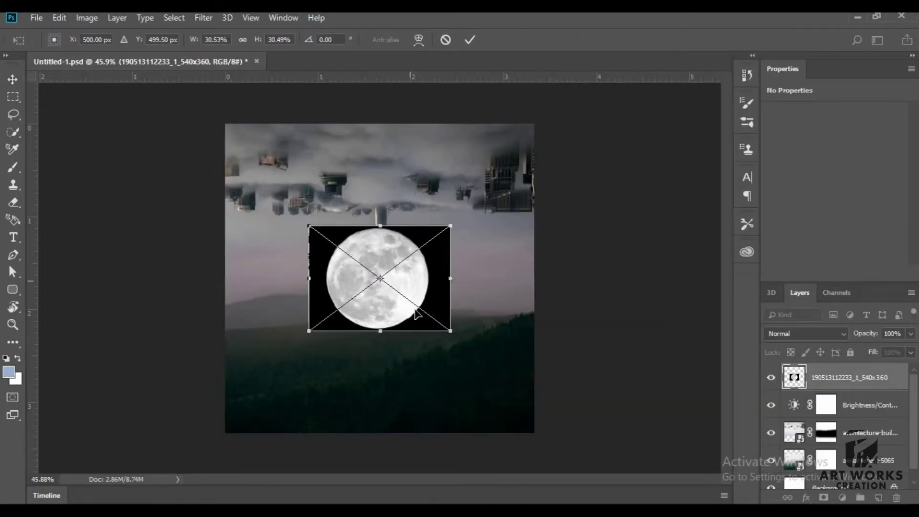
{"action": "left_click_drag", "start_coordinate": [412, 283], "coordinate": [416, 317]}
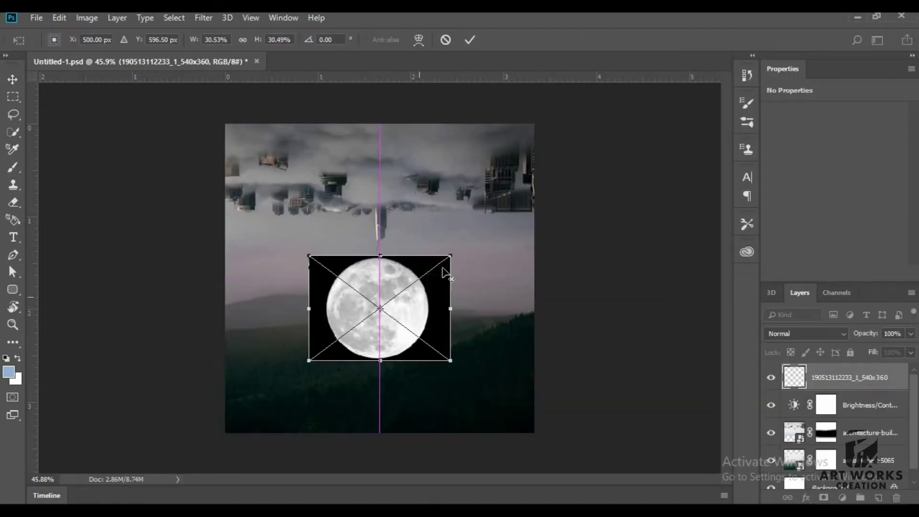
{"action": "left_click_drag", "start_coordinate": [450, 256], "coordinate": [445, 262]}
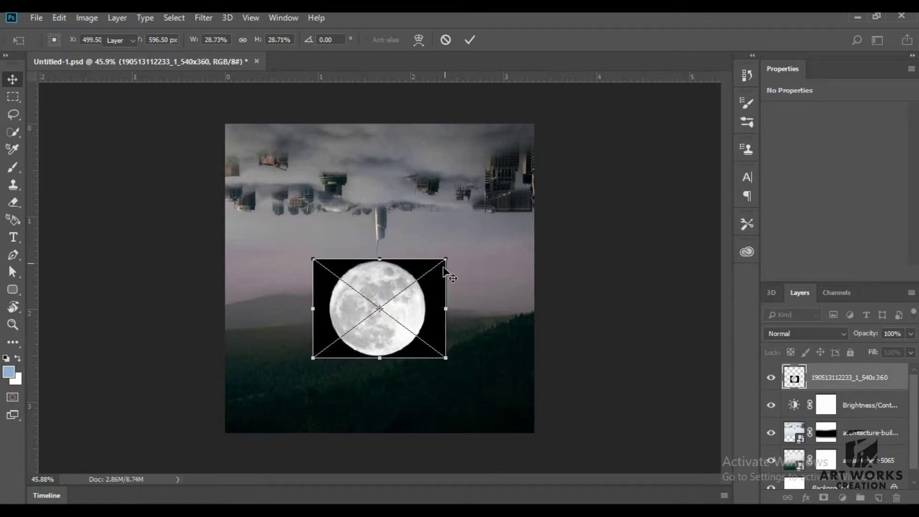
{"action": "key", "text": "Return"}
- Set the moon layer to Lighten blending so its black background disappears
{"action": "left_click", "coordinate": [797, 334]}
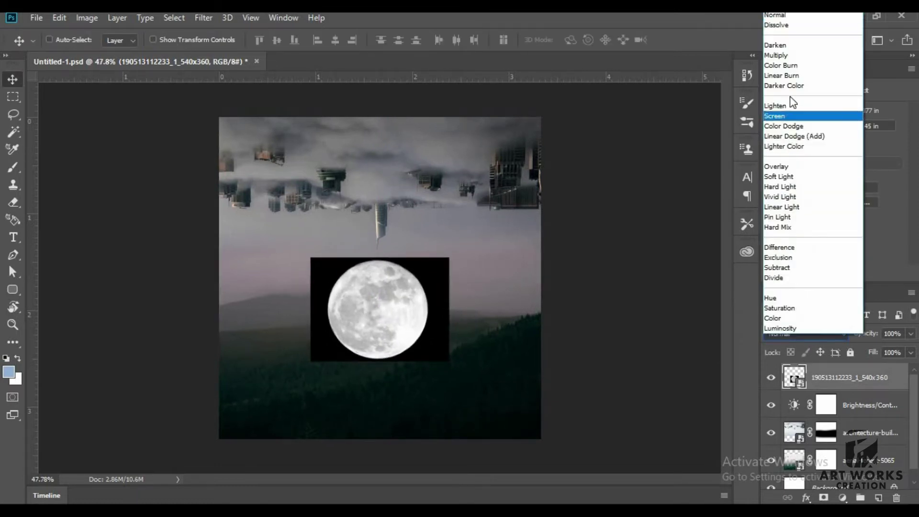
{"action": "left_click", "coordinate": [800, 113]}
{"action": "scroll", "coordinate": [434, 356], "scroll_direction": "up", "scroll_amount": 3}
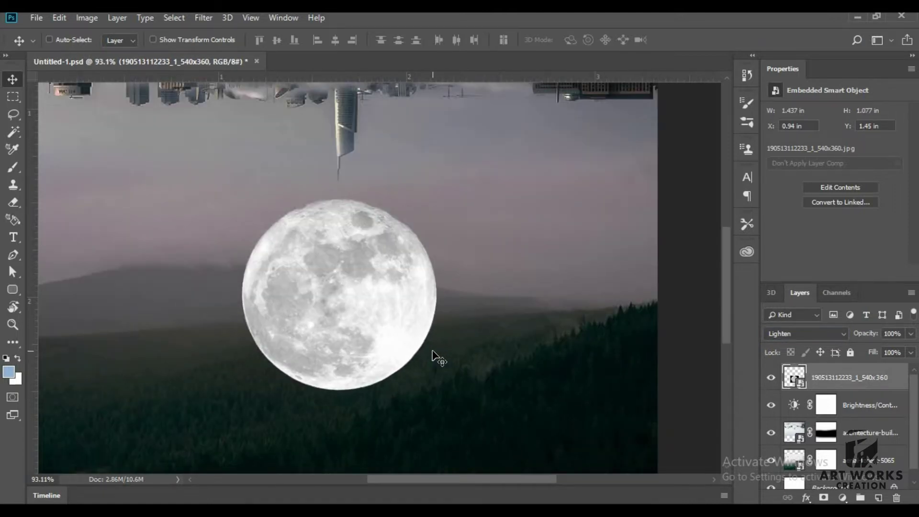
{"action": "scroll", "coordinate": [433, 357], "scroll_direction": "down", "scroll_amount": 3}
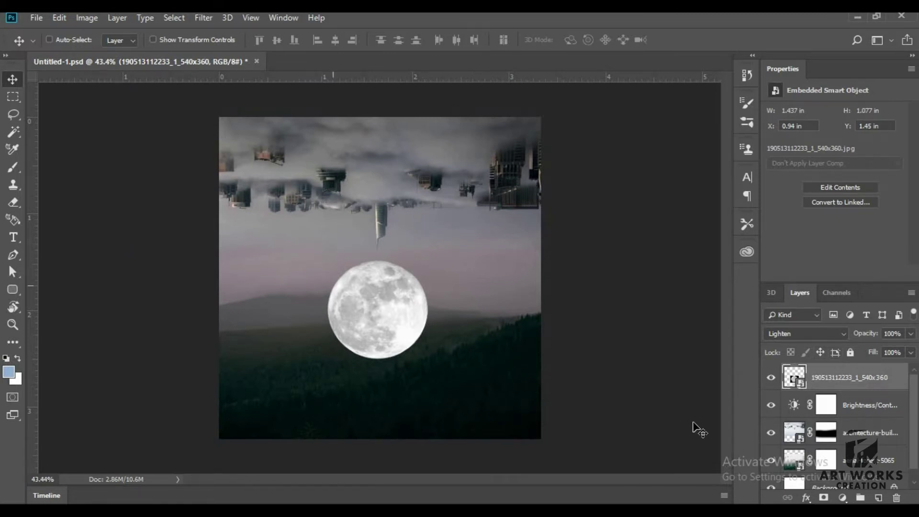
{"action": "scroll", "coordinate": [691, 426], "scroll_direction": "down", "scroll_amount": 1}
{"action": "left_click", "coordinate": [869, 407]}
- Add a new empty layer and ready a brush painting in white
{"action": "left_click", "coordinate": [878, 500]}
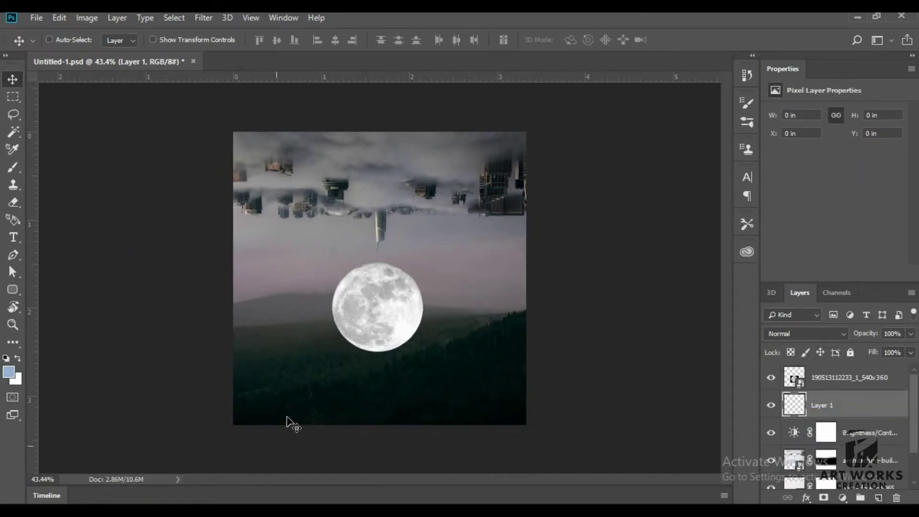
{"action": "scroll", "coordinate": [302, 417], "scroll_direction": "up", "scroll_amount": 4}
{"action": "key", "text": "b"}
{"action": "key", "text": "bracketleft"}
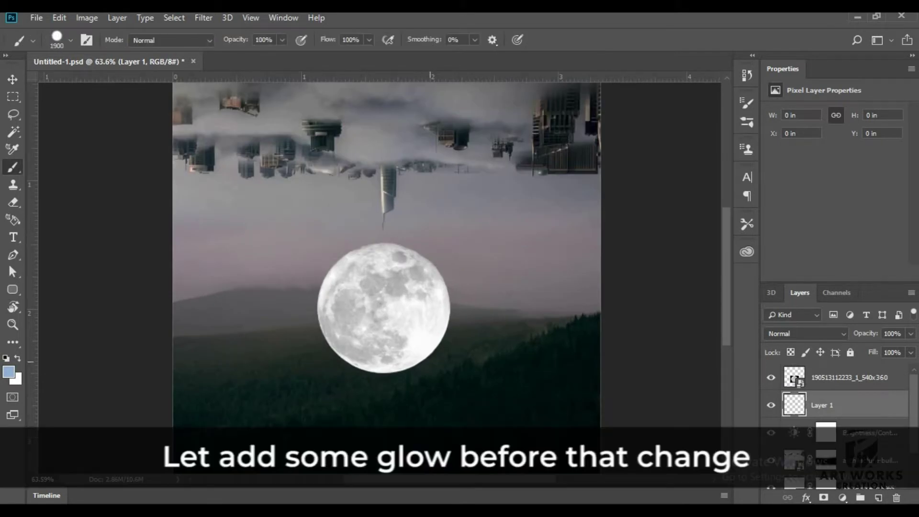
{"action": "key", "text": "d"}
{"action": "key", "text": "x"}
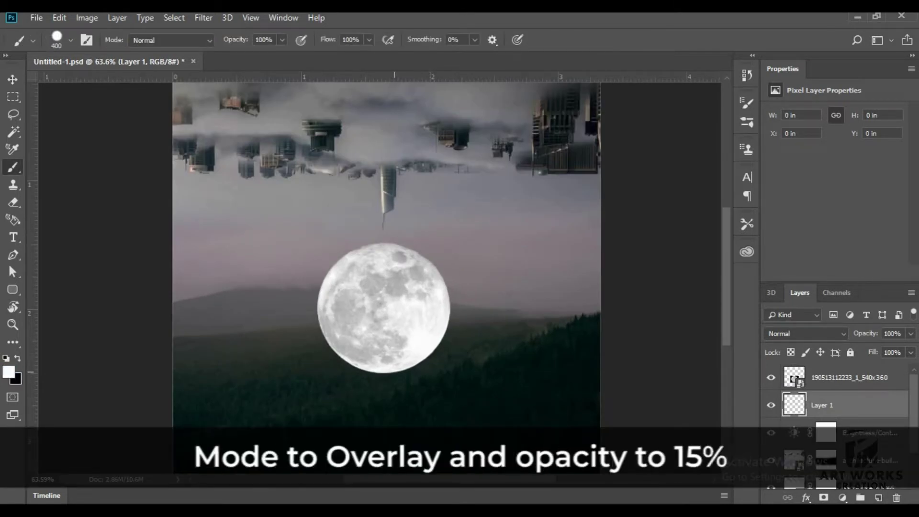
- Set the brush to 8% hardness, Overlay mode and 15% opacity
{"action": "right_click", "coordinate": [393, 383]}
{"action": "left_click_drag", "start_coordinate": [475, 346], "coordinate": [469, 346]}
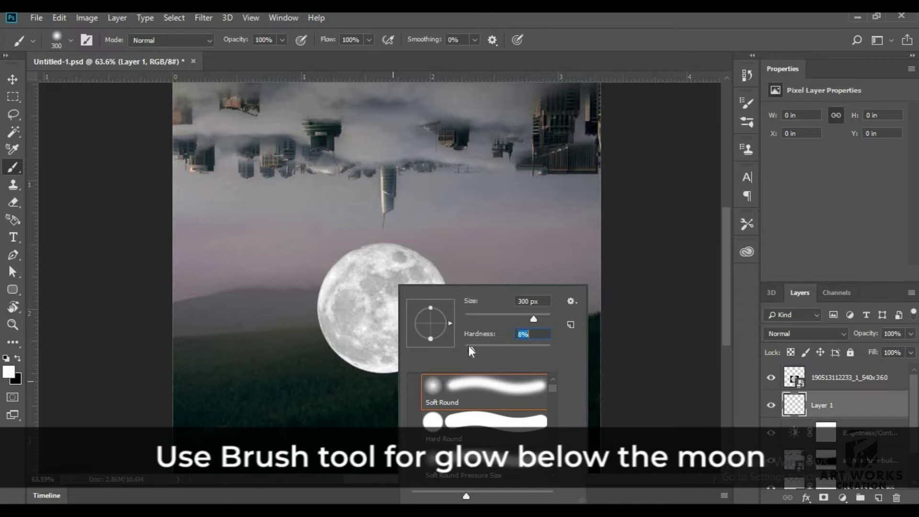
{"action": "left_click", "coordinate": [192, 41]}
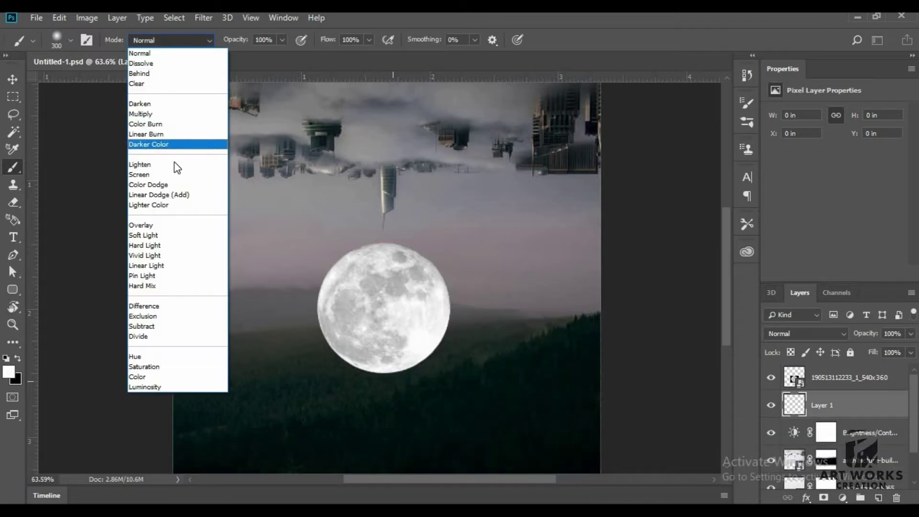
{"action": "left_click", "coordinate": [168, 107]}
{"action": "left_click", "coordinate": [167, 41]}
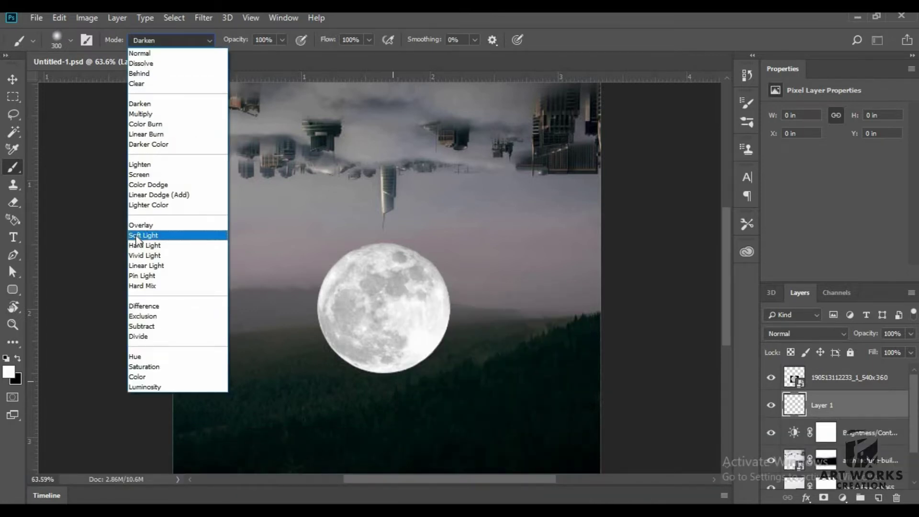
{"action": "left_click", "coordinate": [144, 225]}
{"action": "key", "text": "Tab"}
{"action": "type", "text": "15"}
{"action": "key", "text": "Return"}
- Paint a soft white glow below the moon and squash it into a wide thin band
{"action": "left_click", "coordinate": [373, 393]}
{"action": "left_click", "coordinate": [385, 399]}
{"action": "key", "text": "ctrl+t"}
{"action": "left_click_drag", "start_coordinate": [381, 287], "coordinate": [382, 359]}
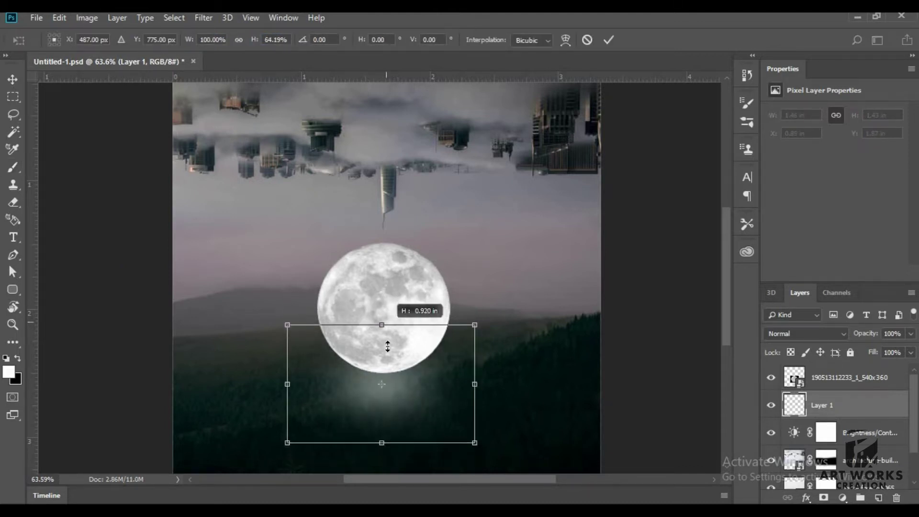
{"action": "left_click_drag", "start_coordinate": [474, 384], "coordinate": [525, 388]}
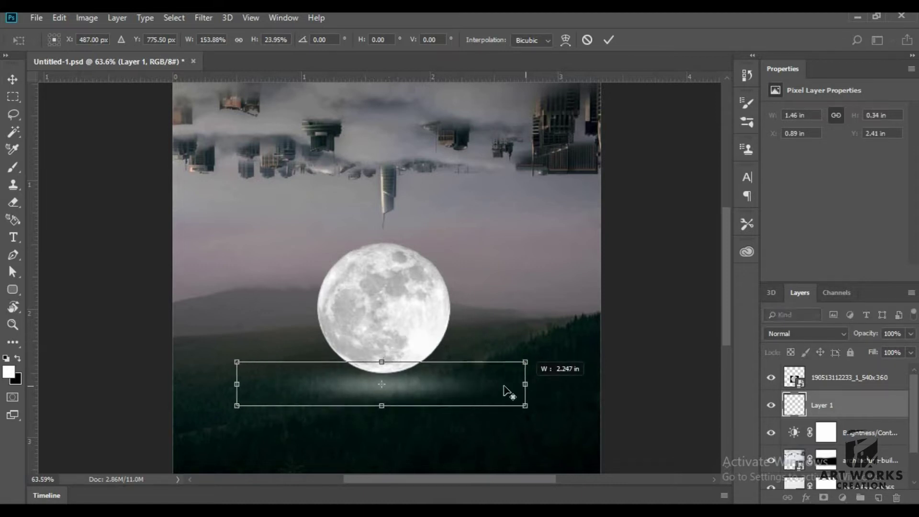
{"action": "left_click_drag", "start_coordinate": [382, 359], "coordinate": [382, 366]}
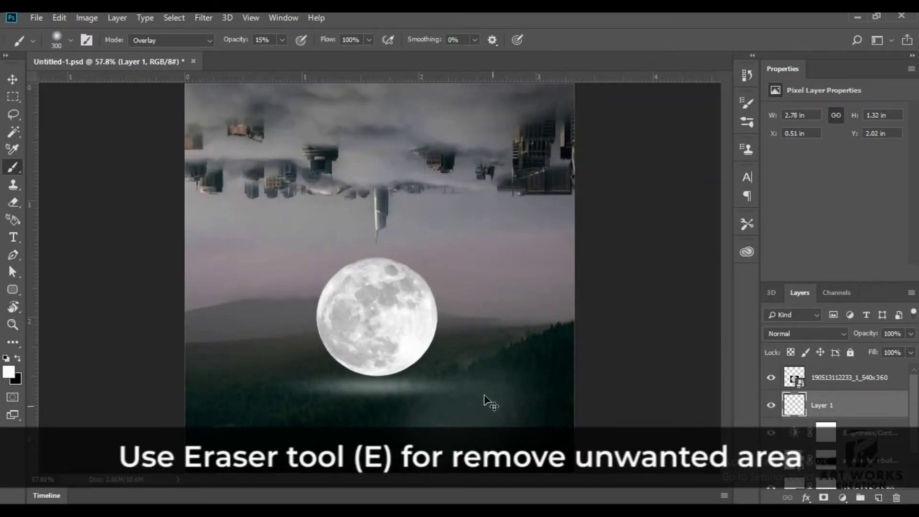
- Erase part of the glow right of the moon with a 300 eraser, then add Layer 2
{"action": "key", "text": "e"}
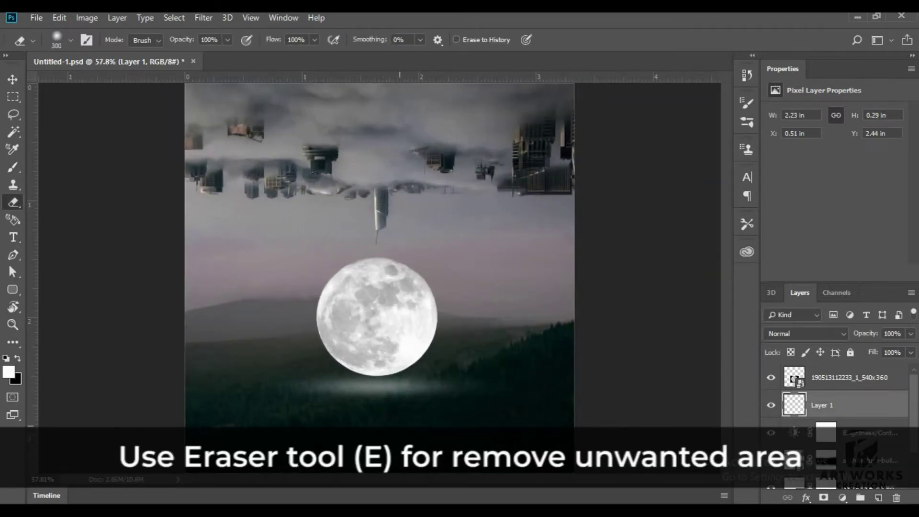
{"action": "key", "text": "bracketright"}
{"action": "left_click_drag", "start_coordinate": [397, 389], "coordinate": [453, 388]}
{"action": "scroll", "coordinate": [189, 382], "scroll_direction": "down", "scroll_amount": 2}
{"action": "scroll", "coordinate": [378, 297], "scroll_direction": "up", "scroll_amount": 1}
{"action": "scroll", "coordinate": [378, 297], "scroll_direction": "up", "scroll_amount": 2}
{"action": "scroll", "coordinate": [430, 296], "scroll_direction": "up", "scroll_amount": 1}
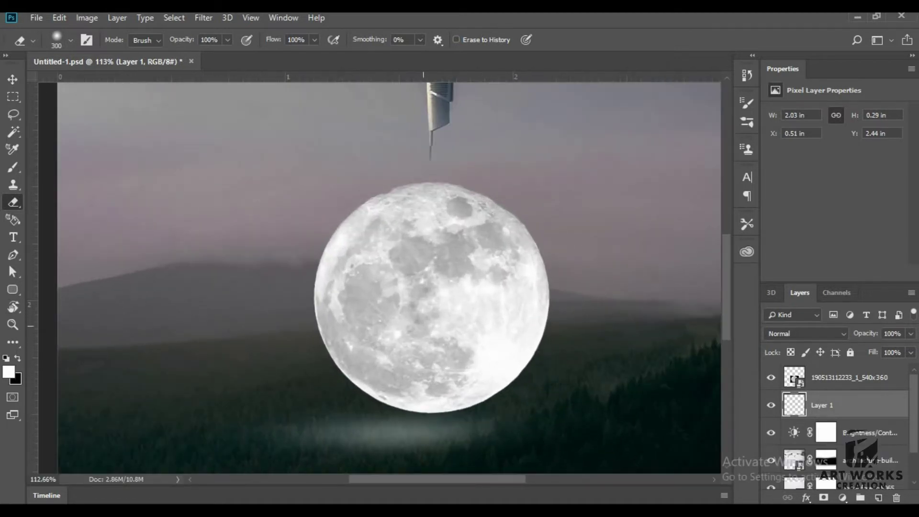
{"action": "left_click", "coordinate": [884, 498]}
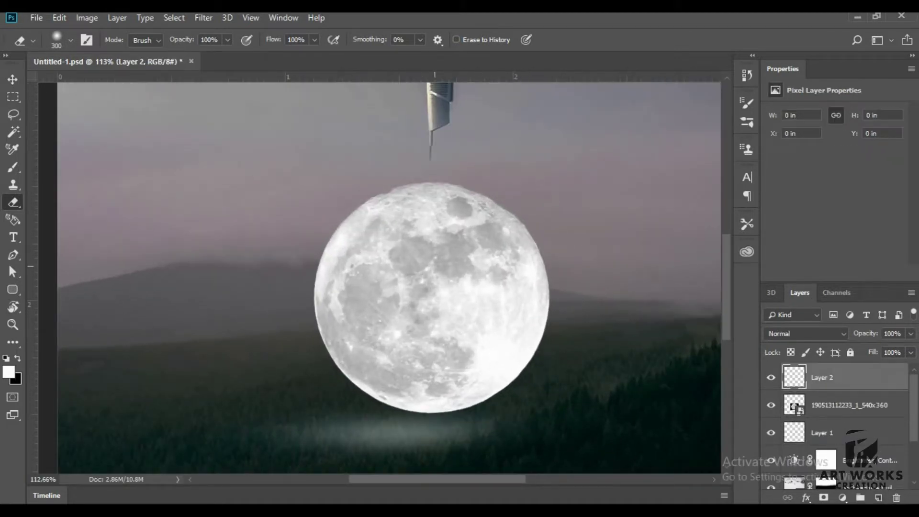
- Paint faint black Overlay shading around the moon's upper and right sides
{"action": "scroll", "coordinate": [472, 215], "scroll_direction": "down", "scroll_amount": 1}
{"action": "key", "text": "b"}
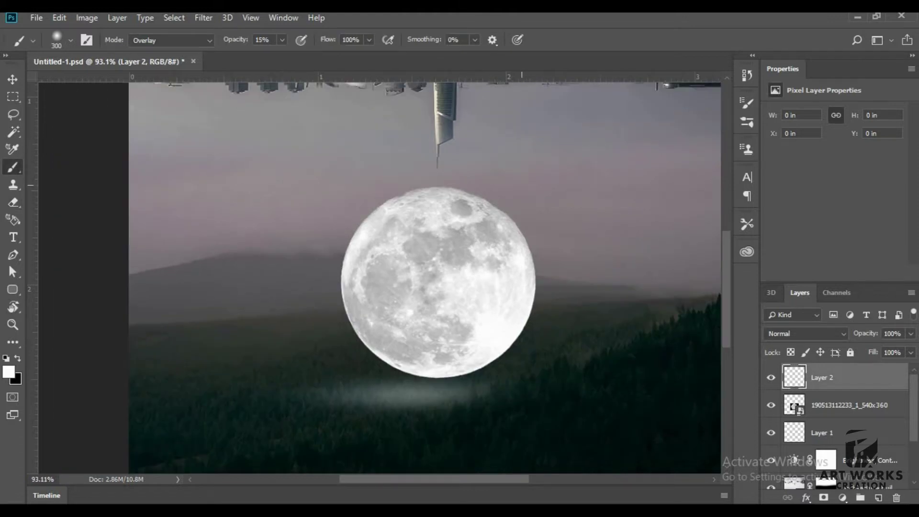
{"action": "key", "text": "x"}
{"action": "mouse_move", "coordinate": [543, 110]}
{"action": "left_mouse_down"}
{"action": "mouse_move", "coordinate": [541, 158]}
{"action": "mouse_move", "coordinate": [572, 269]}
{"action": "left_mouse_up"}
{"action": "mouse_move", "coordinate": [513, 335]}
{"action": "left_mouse_down"}
{"action": "mouse_move", "coordinate": [550, 201]}
{"action": "mouse_move", "coordinate": [479, 363]}
{"action": "left_mouse_up"}
{"action": "scroll", "coordinate": [298, 354], "scroll_direction": "down", "scroll_amount": 3}
{"action": "left_click_drag", "start_coordinate": [440, 261], "coordinate": [421, 290]}
{"action": "scroll", "coordinate": [281, 256], "scroll_direction": "up", "scroll_amount": 2}
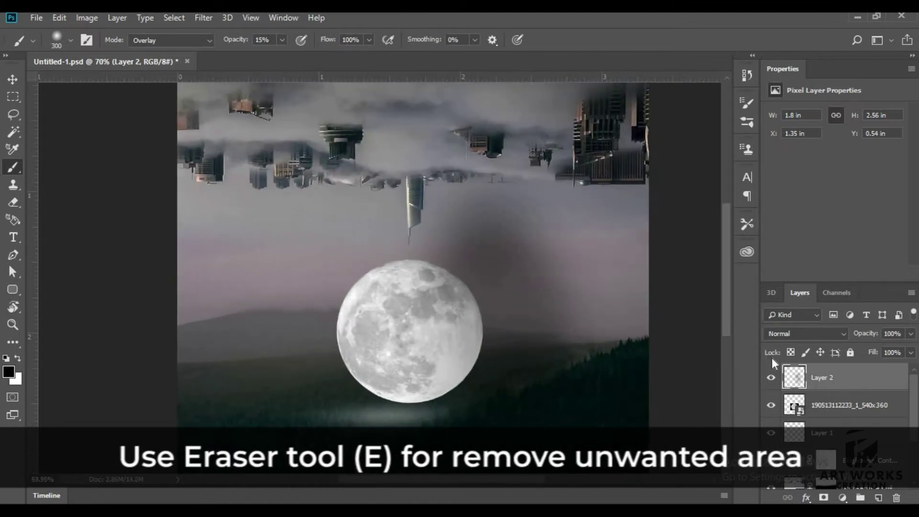
- Erase the excess dark haze at the moon's upper and lower right with a 175 eraser
{"action": "key", "text": "e"}
{"action": "key", "text": "bracketleft"}
{"action": "left_click_drag", "start_coordinate": [453, 240], "coordinate": [511, 229]}
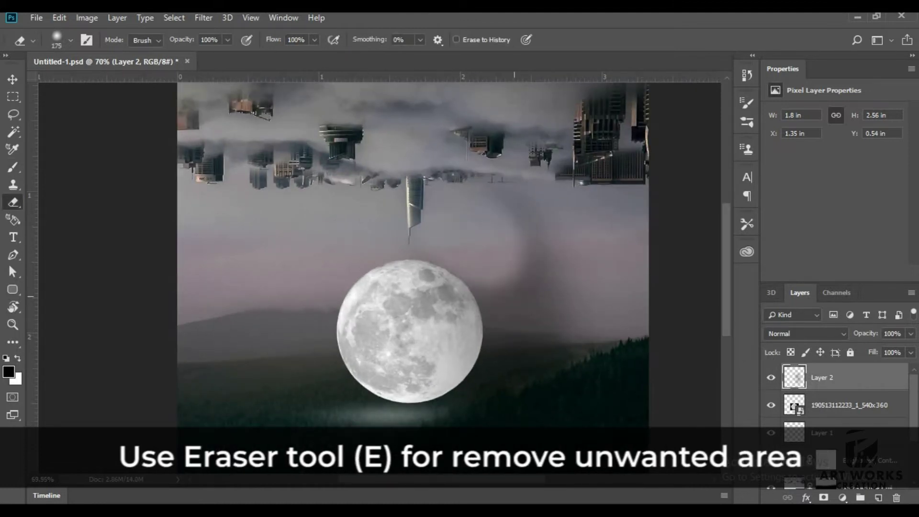
{"action": "left_click_drag", "start_coordinate": [576, 364], "coordinate": [516, 355]}
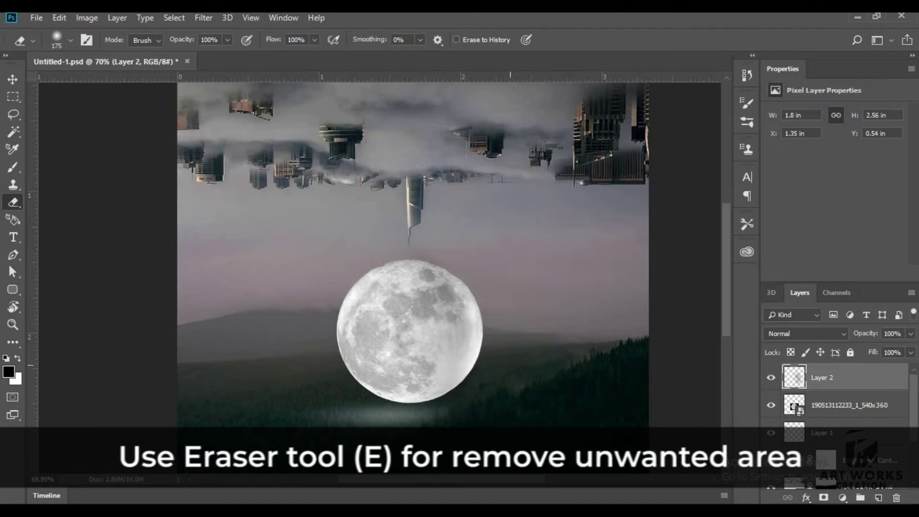
{"action": "scroll", "coordinate": [412, 268], "scroll_direction": "down", "scroll_amount": 3}
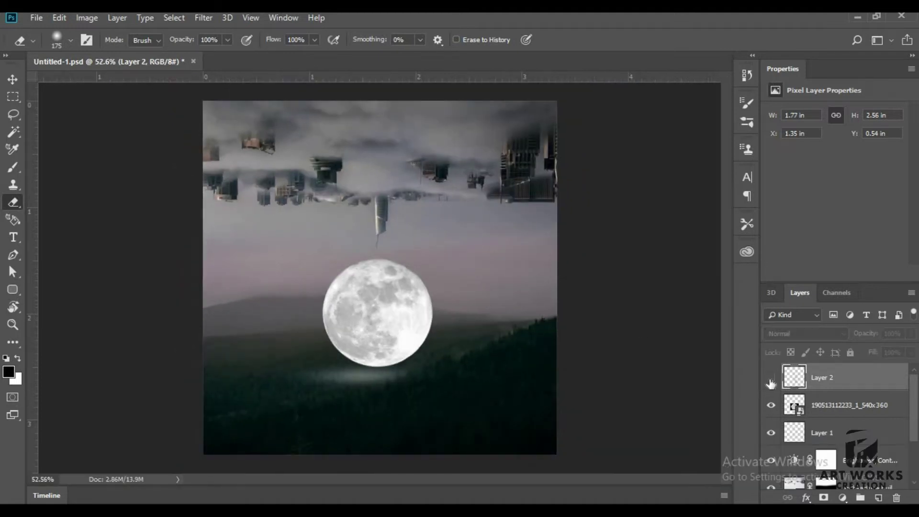
{"action": "scroll", "coordinate": [378, 378], "scroll_direction": "up", "scroll_amount": 2}
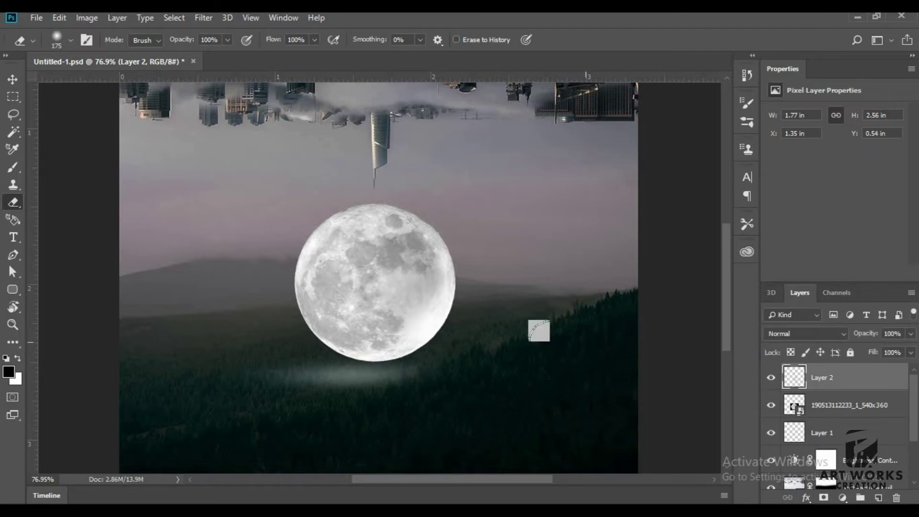
{"action": "scroll", "coordinate": [534, 329], "scroll_direction": "down", "scroll_amount": 3}
{"action": "scroll", "coordinate": [459, 303], "scroll_direction": "up", "scroll_amount": 2}
{"action": "scroll", "coordinate": [269, 319], "scroll_direction": "up", "scroll_amount": 3}
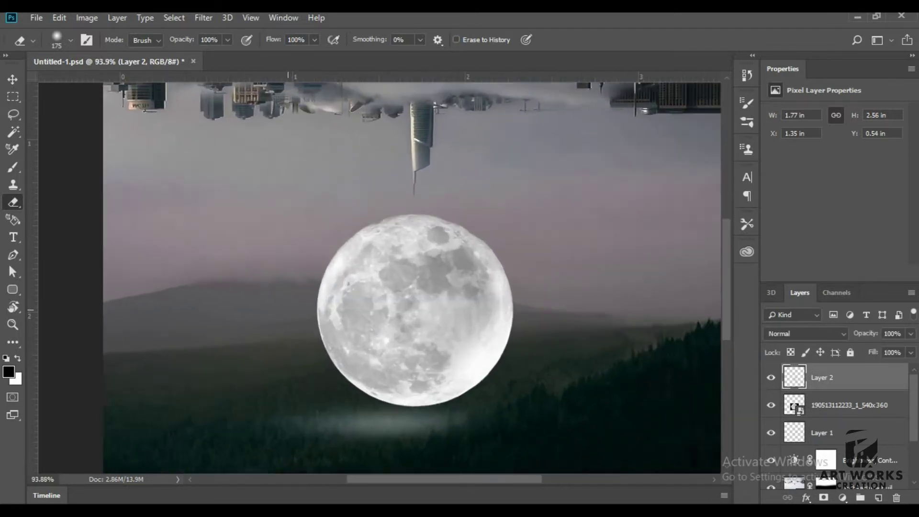
{"action": "left_click", "coordinate": [827, 402]}
{"action": "left_click", "coordinate": [819, 433]}
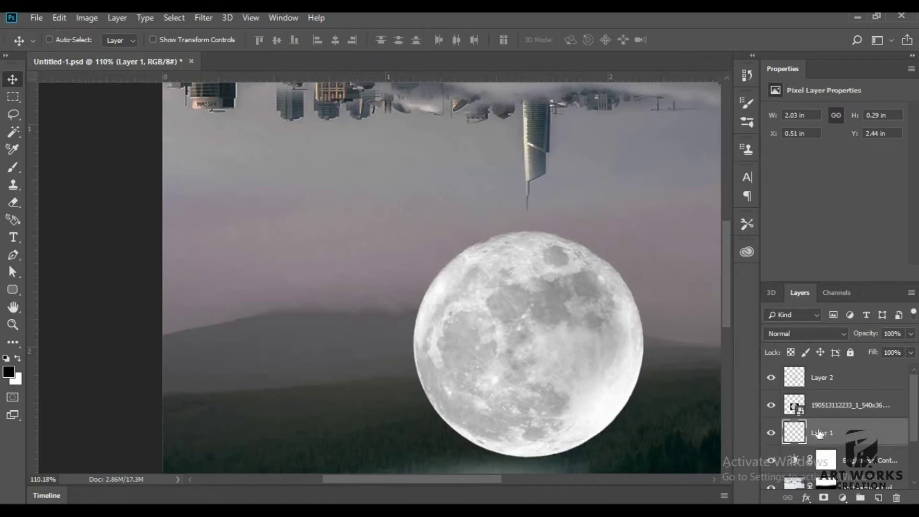
{"action": "left_click", "coordinate": [803, 404]}
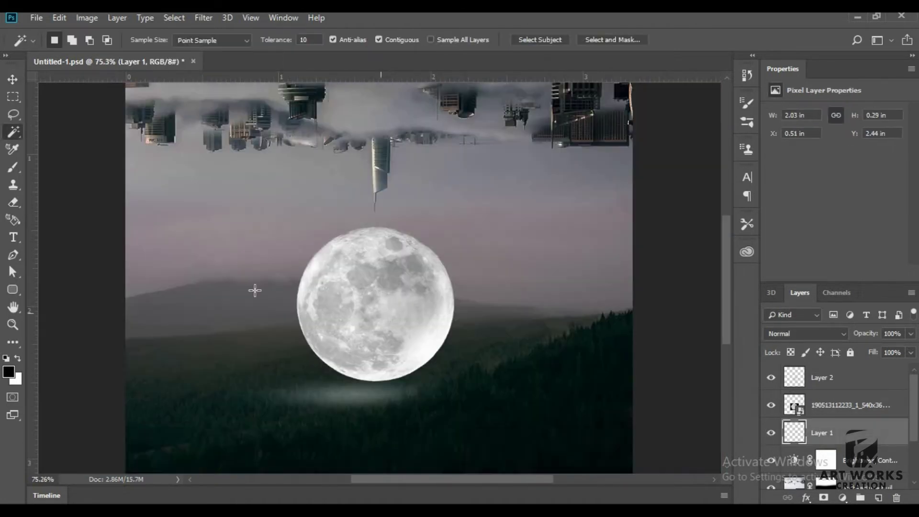
- Draw an elliptical selection around the moon
{"action": "key", "text": "m"}
{"action": "left_click_drag", "start_coordinate": [296, 231], "coordinate": [336, 264]}
{"action": "key", "text": "shift+m"}
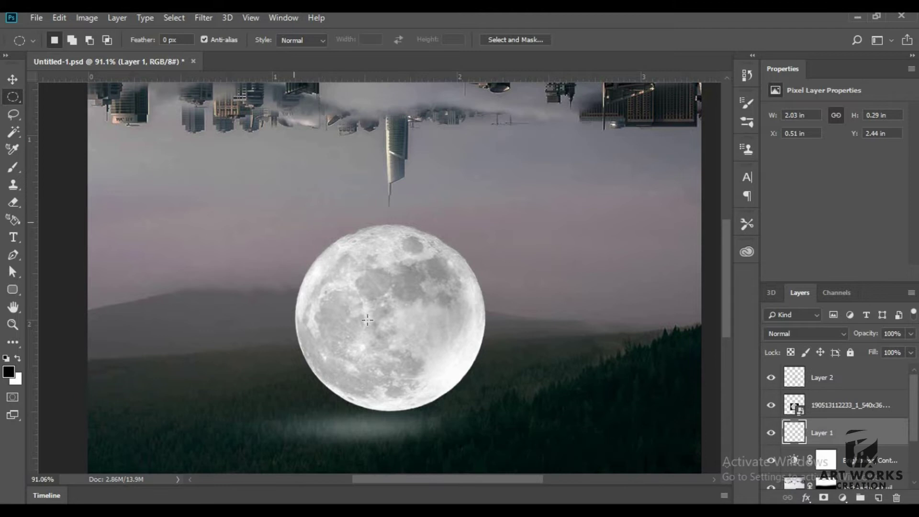
{"action": "left_click_drag", "start_coordinate": [367, 319], "coordinate": [485, 419]}
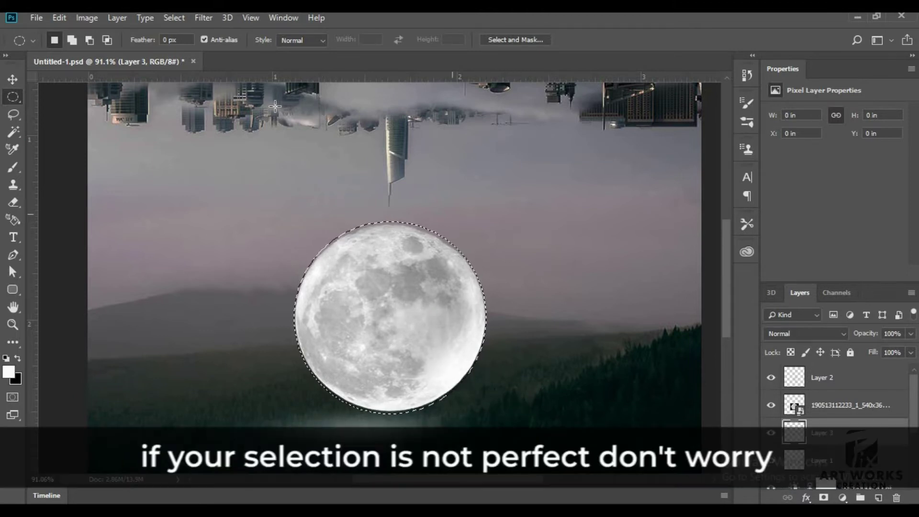
- Transform the selection, pulling its top and bottom edges onto the moon's rim
{"action": "left_click", "coordinate": [174, 18]}
{"action": "left_click", "coordinate": [225, 263]}
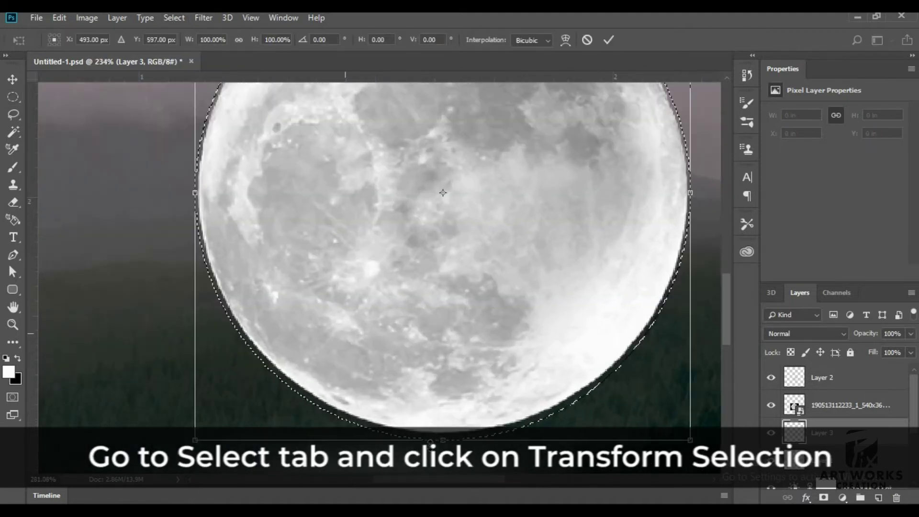
{"action": "scroll", "coordinate": [410, 455], "scroll_direction": "up", "scroll_amount": 1}
{"action": "left_click_drag", "start_coordinate": [450, 443], "coordinate": [450, 434]}
{"action": "scroll", "coordinate": [450, 434], "scroll_direction": "down", "scroll_amount": 5}
{"action": "scroll", "coordinate": [469, 193], "scroll_direction": "up", "scroll_amount": 3}
{"action": "scroll", "coordinate": [469, 194], "scroll_direction": "up", "scroll_amount": 1}
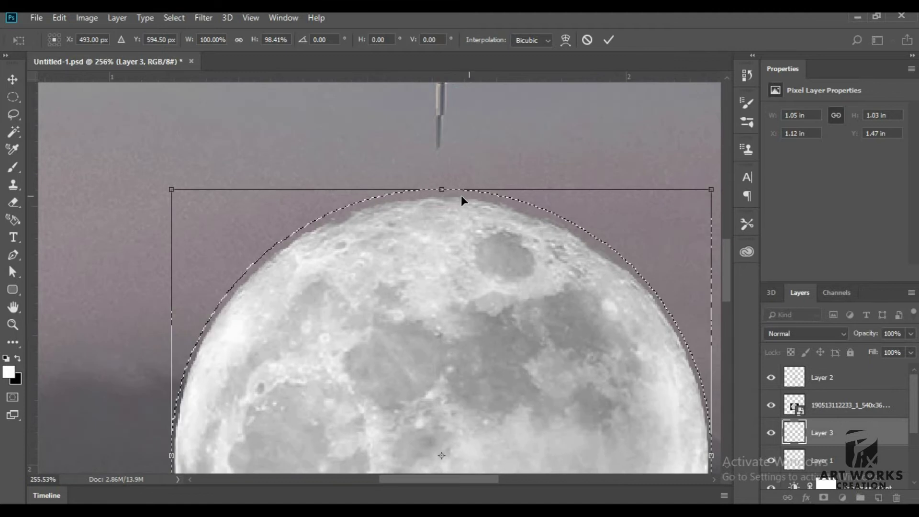
{"action": "left_click_drag", "start_coordinate": [441, 189], "coordinate": [441, 196]}
{"action": "scroll", "coordinate": [441, 196], "scroll_direction": "down", "scroll_amount": 3}
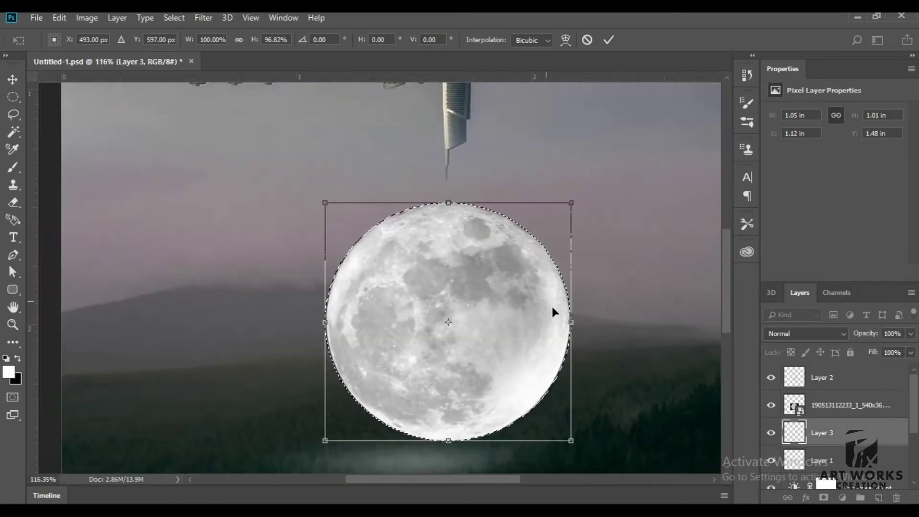
{"action": "scroll", "coordinate": [569, 325], "scroll_direction": "up", "scroll_amount": 1}
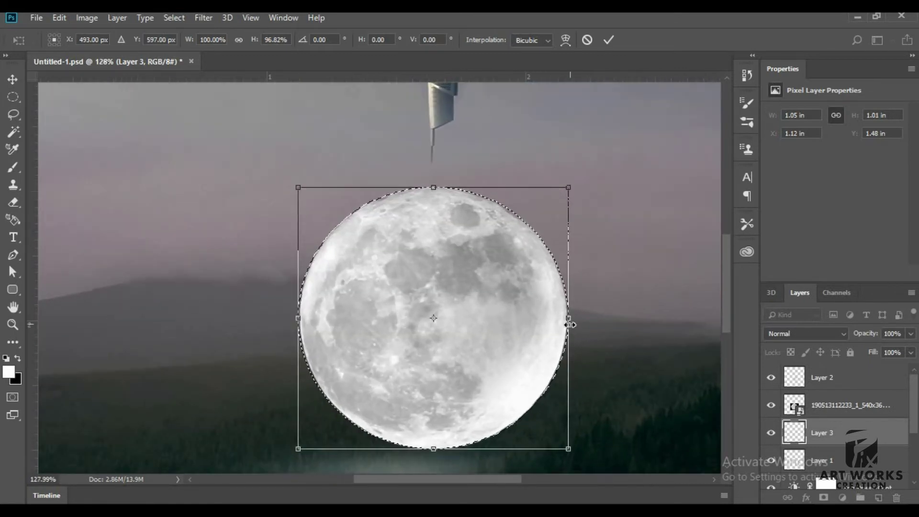
- Narrow the selection's sides to fit the moon, confirm it, and invert the selection
{"action": "left_click_drag", "start_coordinate": [568, 327], "coordinate": [565, 327]}
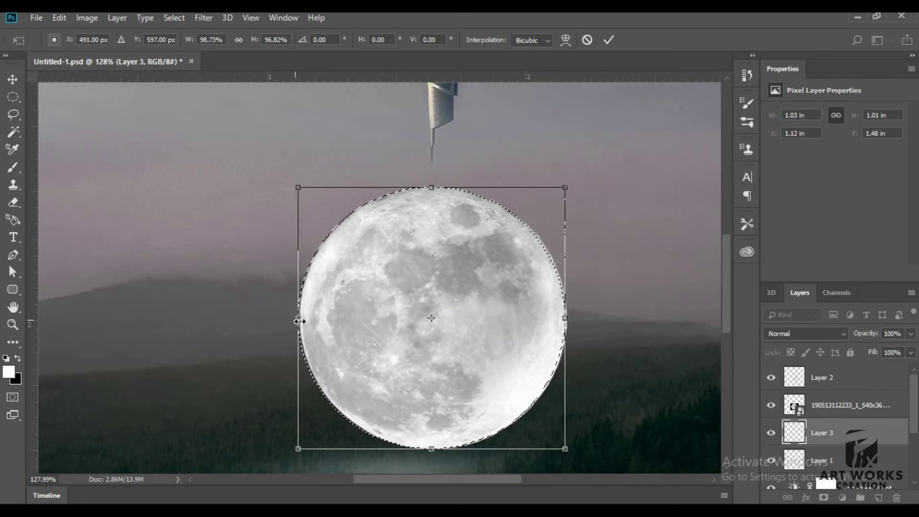
{"action": "left_click_drag", "start_coordinate": [298, 319], "coordinate": [303, 318]}
{"action": "left_click_drag", "start_coordinate": [435, 187], "coordinate": [436, 192]}
{"action": "left_click_drag", "start_coordinate": [434, 449], "coordinate": [434, 447]}
{"action": "scroll", "coordinate": [434, 443], "scroll_direction": "up", "scroll_amount": 4}
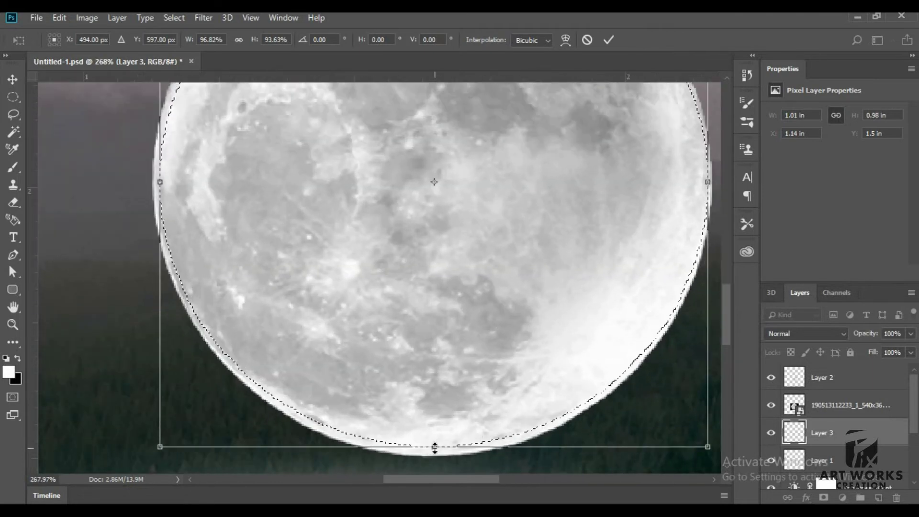
{"action": "key", "text": "Return"}
{"action": "key", "text": "ctrl+0"}
{"action": "key", "text": "ctrl+shift+i"}
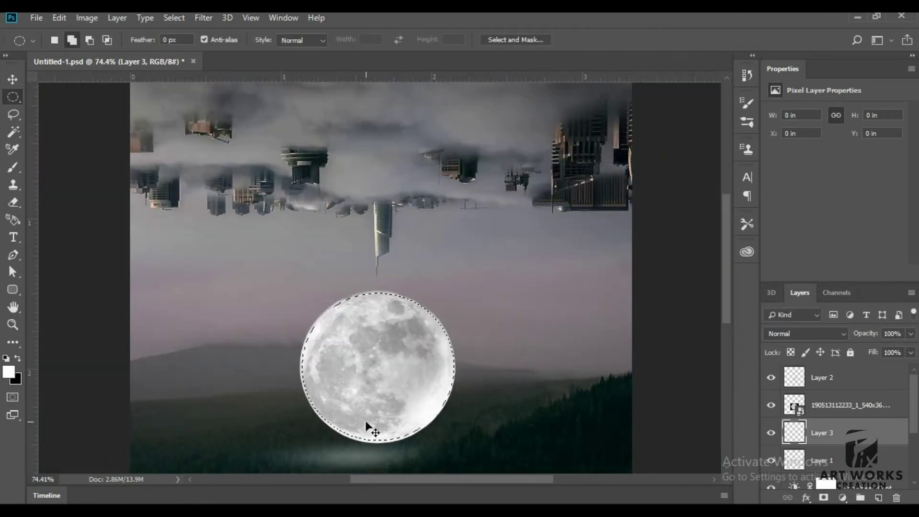
- Paint soft Overlay glow around the moon's edge with a smaller brush
{"action": "key", "text": "b"}
{"action": "scroll", "coordinate": [368, 366], "scroll_direction": "up", "scroll_amount": 1}
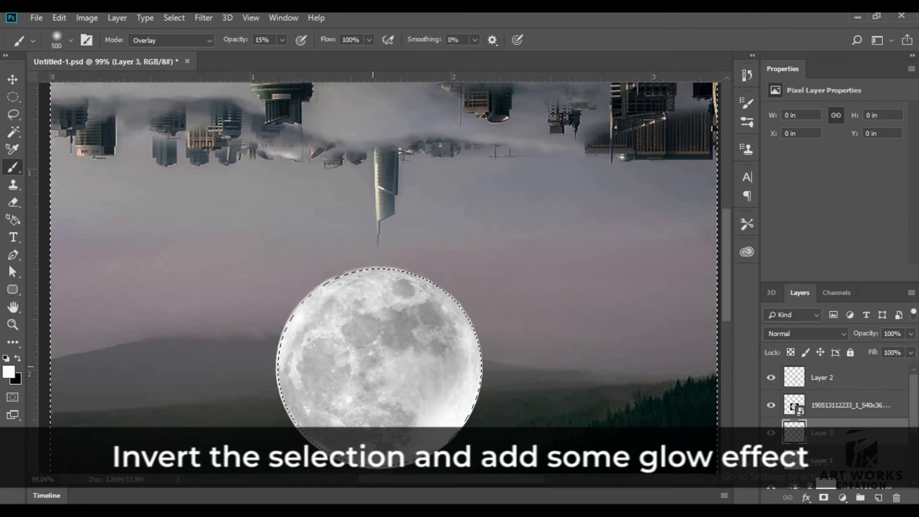
{"action": "key", "text": "bracketleft"}
{"action": "key", "text": "bracketleft"}
{"action": "left_click_drag", "start_coordinate": [452, 309], "coordinate": [455, 392]}
{"action": "left_click_drag", "start_coordinate": [311, 380], "coordinate": [307, 428]}
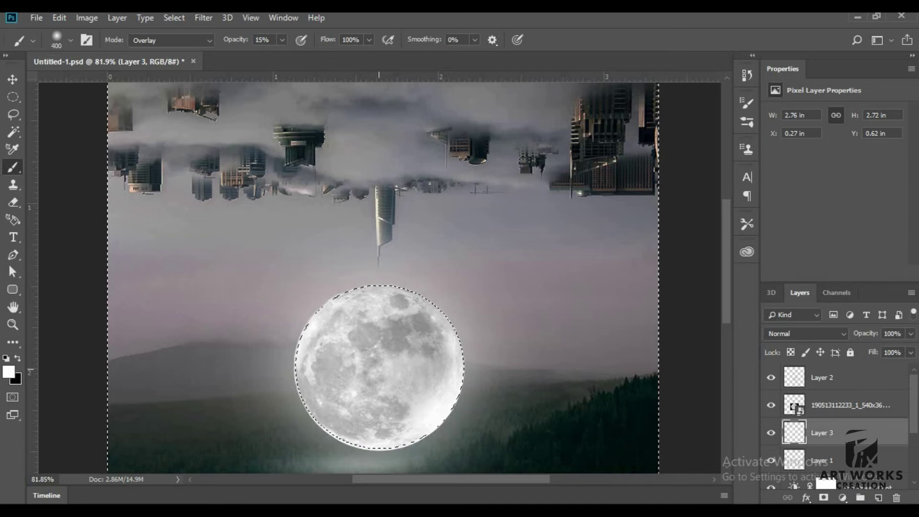
- Deselect the moon and erase the stray glow left of and below it
{"action": "key", "text": "ctrl+d"}
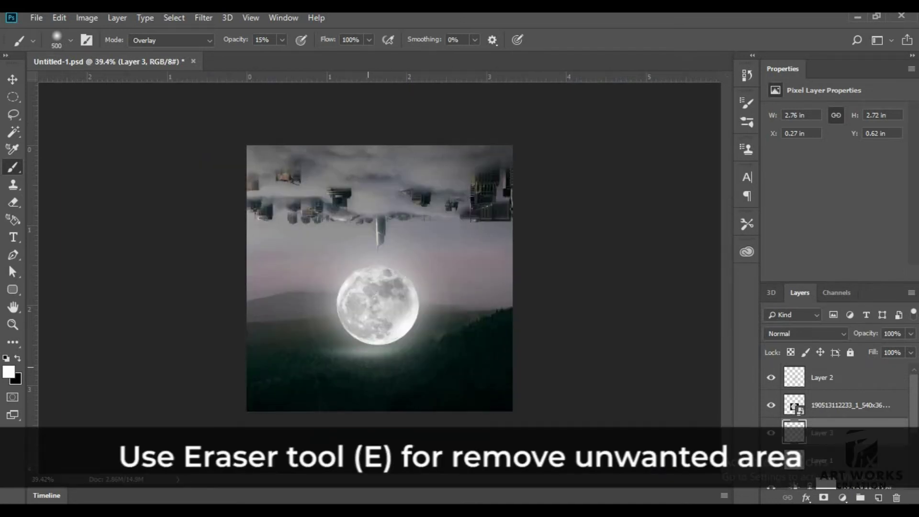
{"action": "scroll", "coordinate": [372, 314], "scroll_direction": "up", "scroll_amount": 3}
{"action": "key", "text": "e"}
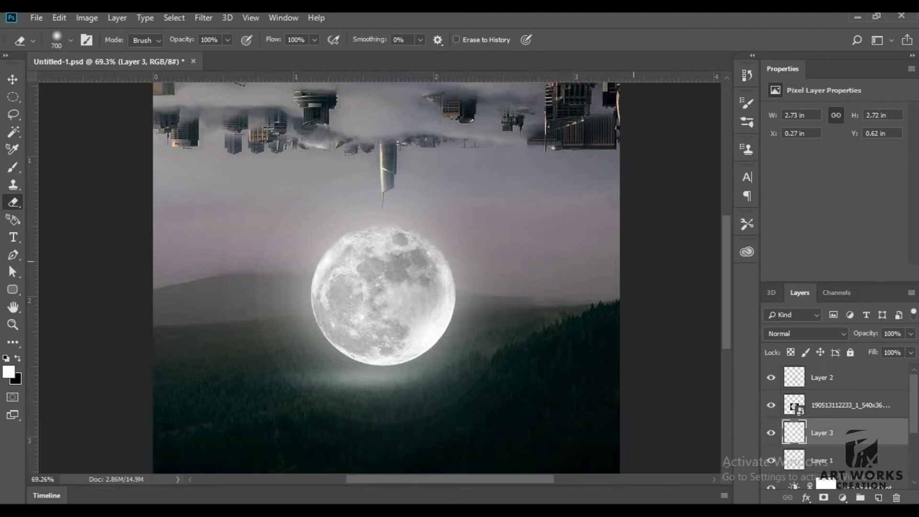
{"action": "scroll", "coordinate": [360, 368], "scroll_direction": "down", "scroll_amount": 1}
{"action": "scroll", "coordinate": [360, 368], "scroll_direction": "down", "scroll_amount": 1}
{"action": "mouse_move", "coordinate": [335, 288]}
{"action": "left_mouse_down"}
{"action": "mouse_move", "coordinate": [311, 312]}
{"action": "mouse_move", "coordinate": [325, 345]}
{"action": "left_mouse_up"}
{"action": "scroll", "coordinate": [378, 279], "scroll_direction": "down", "scroll_amount": 1}
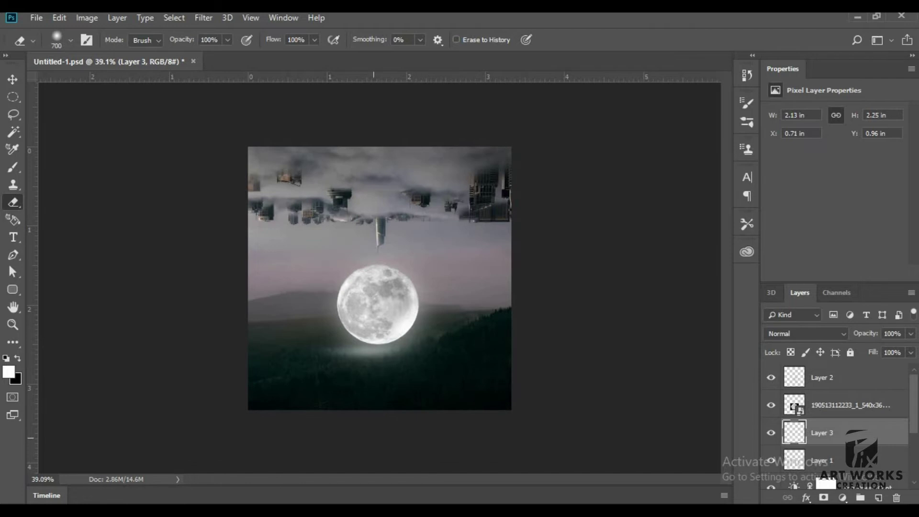
{"action": "left_click", "coordinate": [379, 407]}
{"action": "scroll", "coordinate": [311, 287], "scroll_direction": "up", "scroll_amount": 1}
{"action": "scroll", "coordinate": [311, 287], "scroll_direction": "up", "scroll_amount": 2}
{"action": "scroll", "coordinate": [311, 287], "scroll_direction": "down", "scroll_amount": 1}
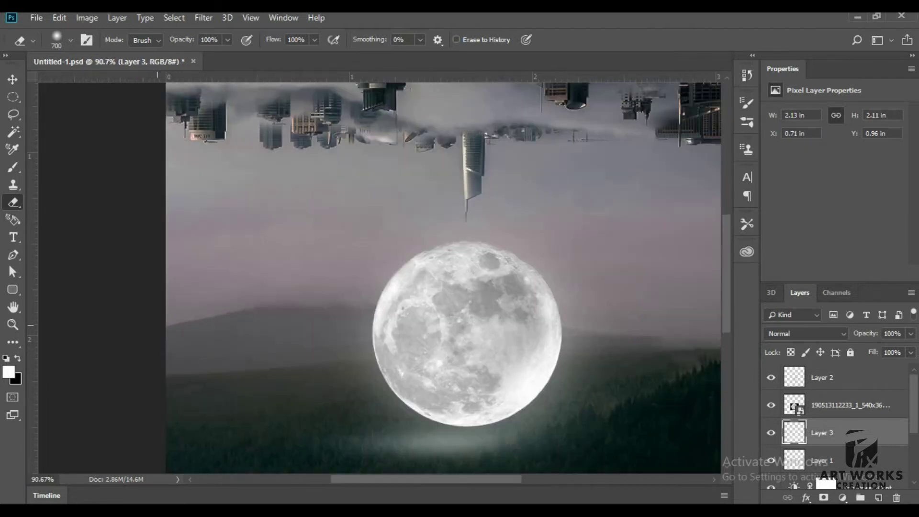
- Add a new empty layer above Layer 1
{"action": "left_click", "coordinate": [770, 460]}
{"action": "left_click", "coordinate": [796, 467]}
{"action": "left_click", "coordinate": [878, 498]}
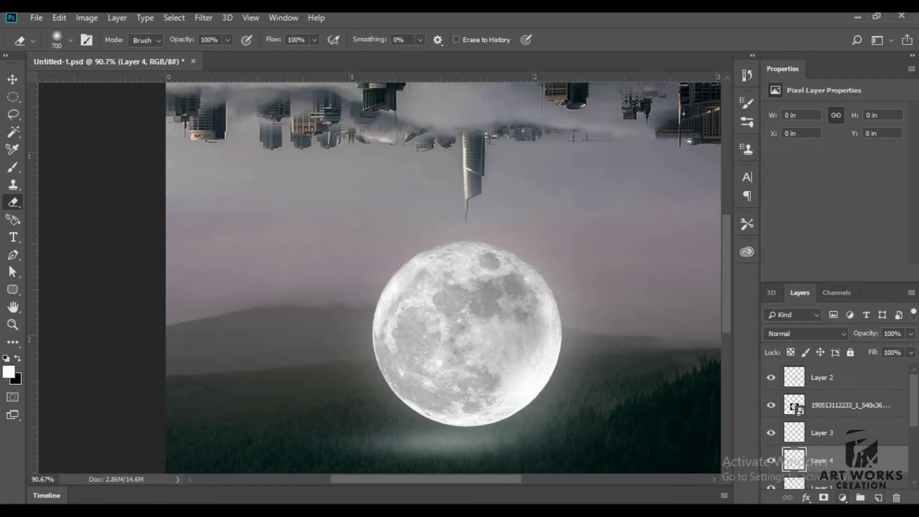
- Set up a smaller black brush in Normal blend mode
{"action": "scroll", "coordinate": [465, 366], "scroll_direction": "down", "scroll_amount": 1}
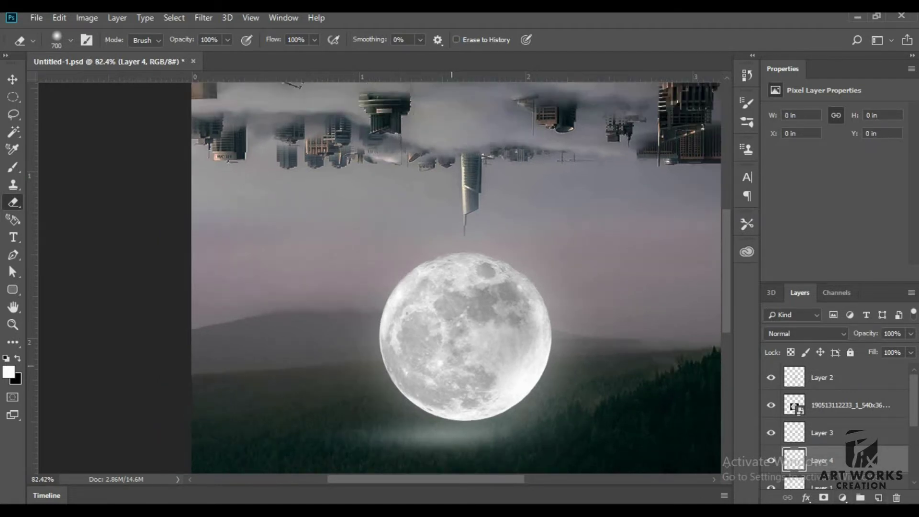
{"action": "key", "text": "b"}
{"action": "key", "text": "c"}
{"action": "key", "text": "x"}
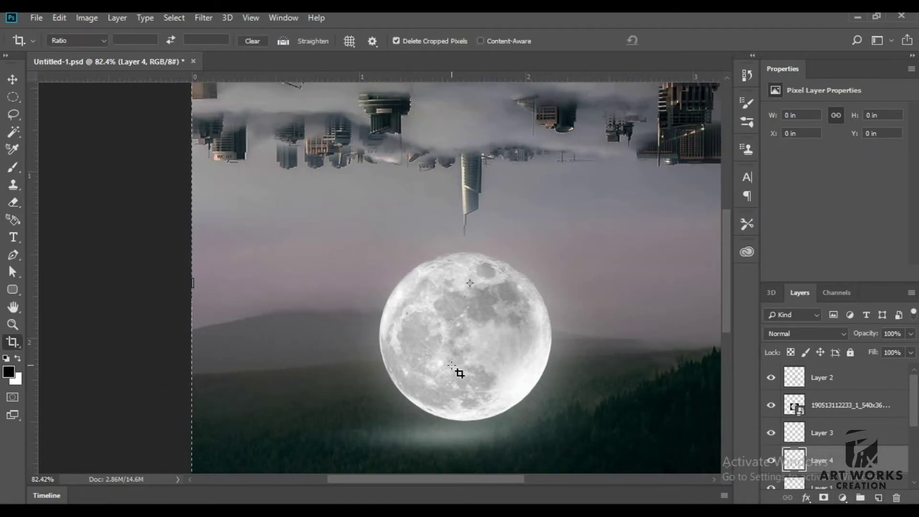
{"action": "key", "text": "v"}
{"action": "key", "text": "b"}
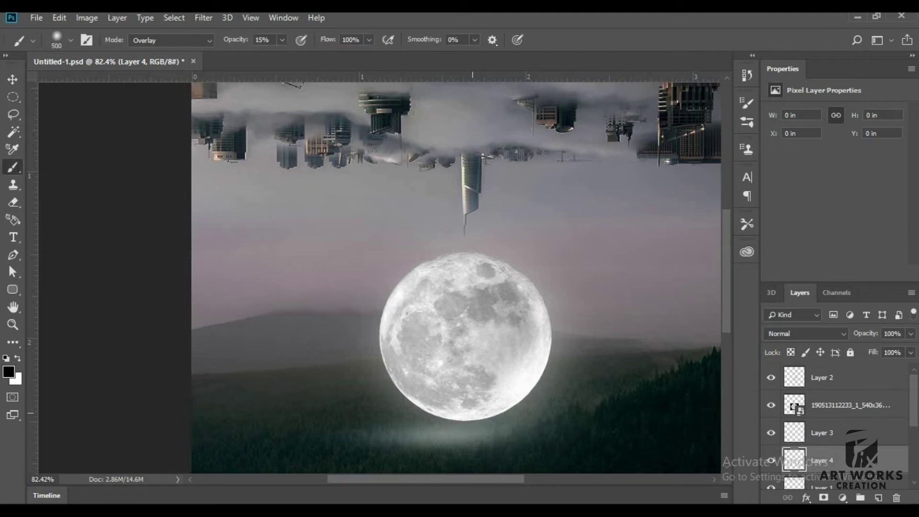
{"action": "key", "text": "bracketleft"}
{"action": "key", "text": "bracketleft"}
{"action": "key", "text": "bracketleft"}
{"action": "left_click", "coordinate": [159, 40]}
- Paint a black dab just below the moon on a new layer above Layer 3
{"action": "left_click", "coordinate": [822, 432]}
{"action": "left_click", "coordinate": [878, 498]}
{"action": "left_click", "coordinate": [461, 438]}
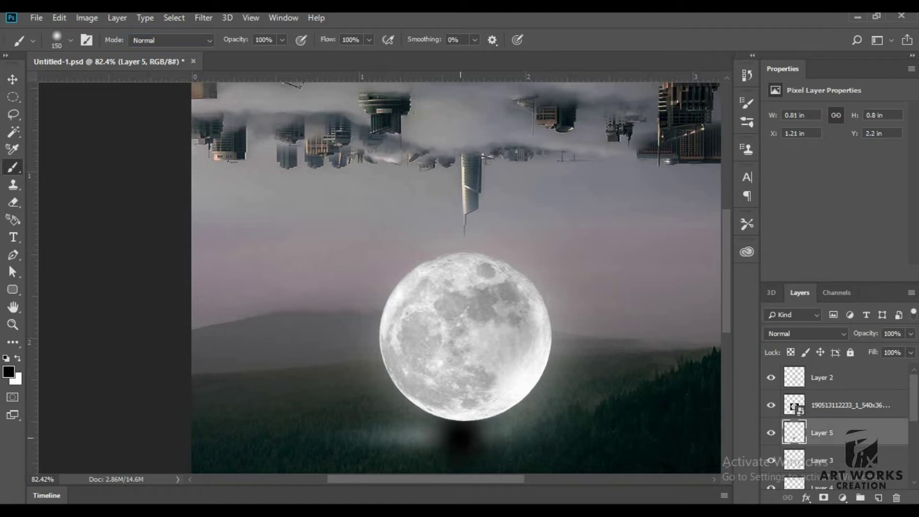
{"action": "key", "text": "ctrl+t"}
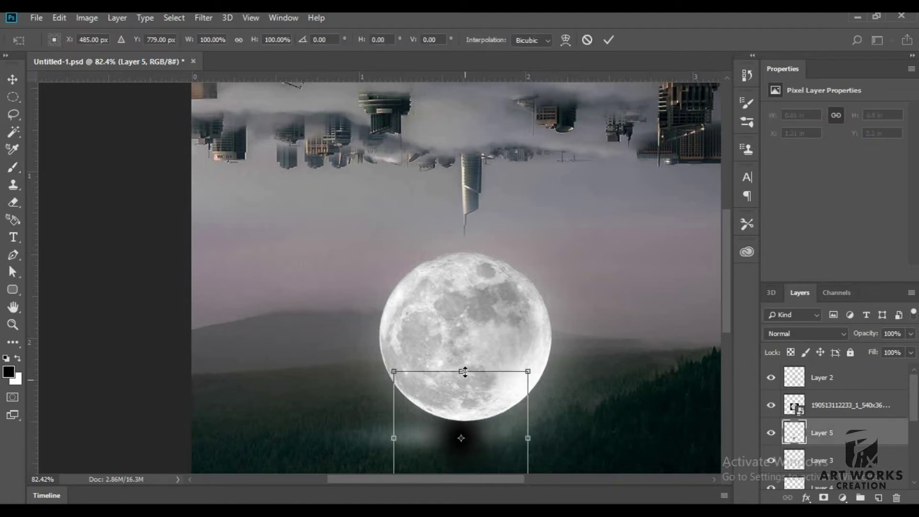
- Squash and widen the dark dab into a thin shadow and apply the transform
{"action": "left_click_drag", "start_coordinate": [464, 407], "coordinate": [461, 432]}
{"action": "scroll", "coordinate": [462, 438], "scroll_direction": "up", "scroll_amount": 3}
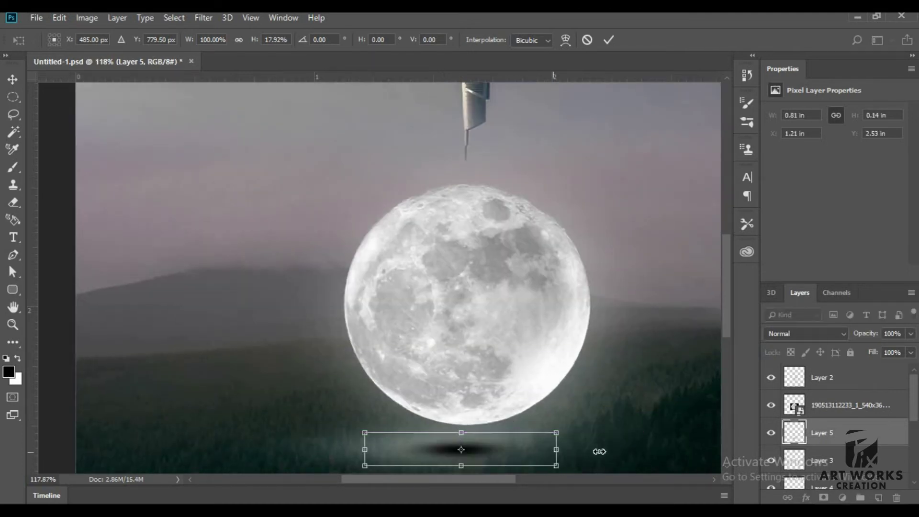
{"action": "left_click_drag", "start_coordinate": [599, 451], "coordinate": [631, 449]}
{"action": "mouse_move", "coordinate": [461, 433]}
{"action": "left_mouse_down"}
{"action": "mouse_move", "coordinate": [459, 420]}
{"action": "mouse_move", "coordinate": [459, 430]}
{"action": "left_mouse_up"}
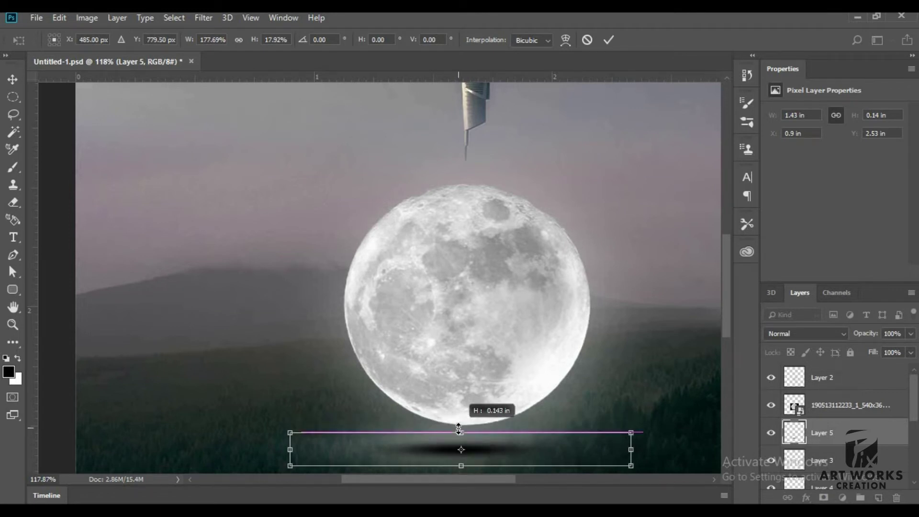
{"action": "key", "text": "Return"}
{"action": "key", "text": "b"}
{"action": "scroll", "coordinate": [71, 121], "scroll_direction": "down", "scroll_amount": 3}
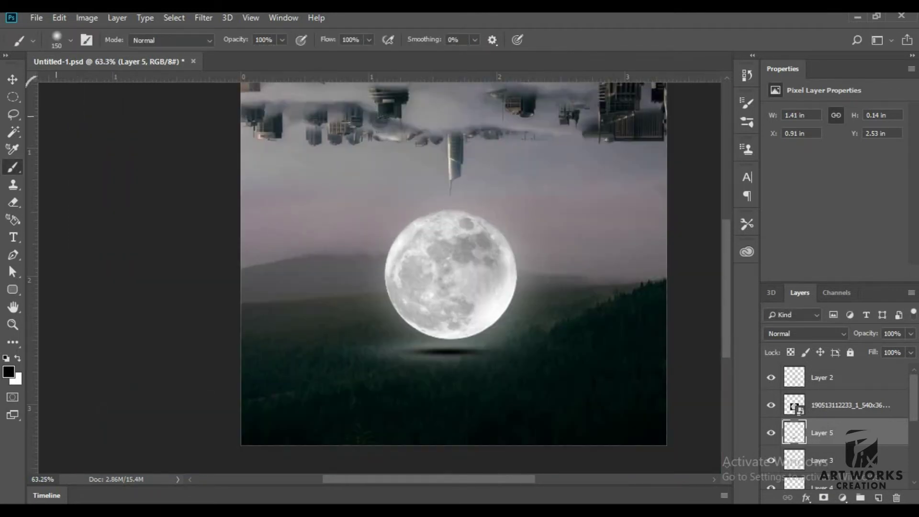
- Fade the Layer 5 shadow to 38% opacity
{"action": "left_click", "coordinate": [13, 85]}
{"action": "scroll", "coordinate": [438, 336], "scroll_direction": "up", "scroll_amount": 2}
{"action": "scroll", "coordinate": [675, 376], "scroll_direction": "up", "scroll_amount": 1}
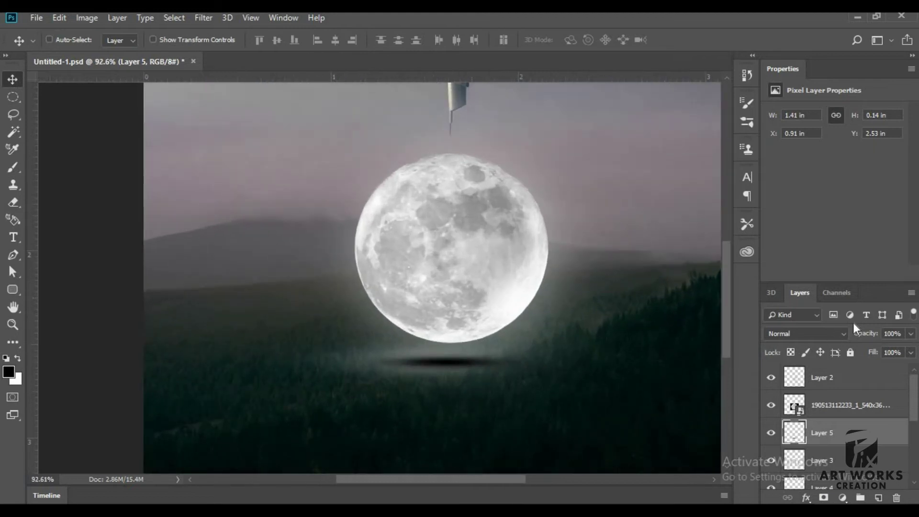
{"action": "mouse_move", "coordinate": [856, 335]}
{"action": "left_mouse_down"}
{"action": "mouse_move", "coordinate": [876, 333]}
{"action": "mouse_move", "coordinate": [861, 336]}
{"action": "left_mouse_up"}
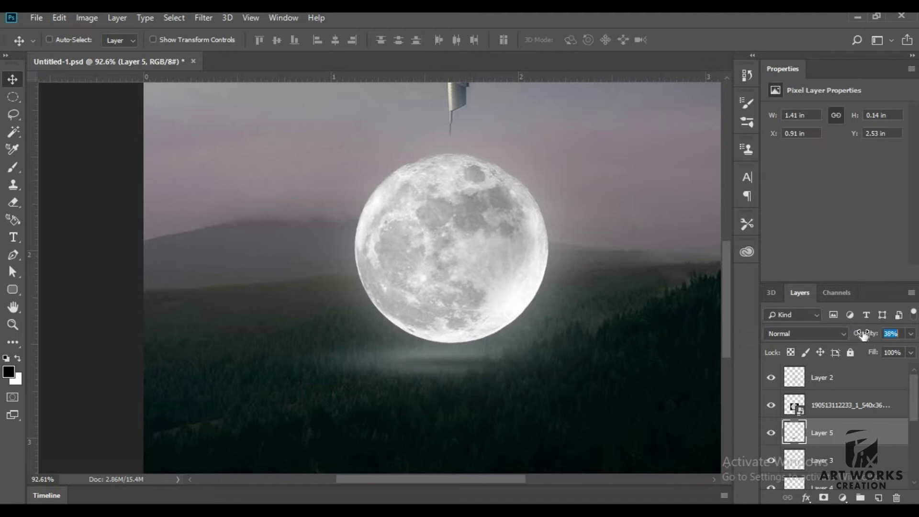
{"action": "scroll", "coordinate": [430, 397], "scroll_direction": "down", "scroll_amount": 3}
{"action": "scroll", "coordinate": [404, 414], "scroll_direction": "down", "scroll_amount": 2}
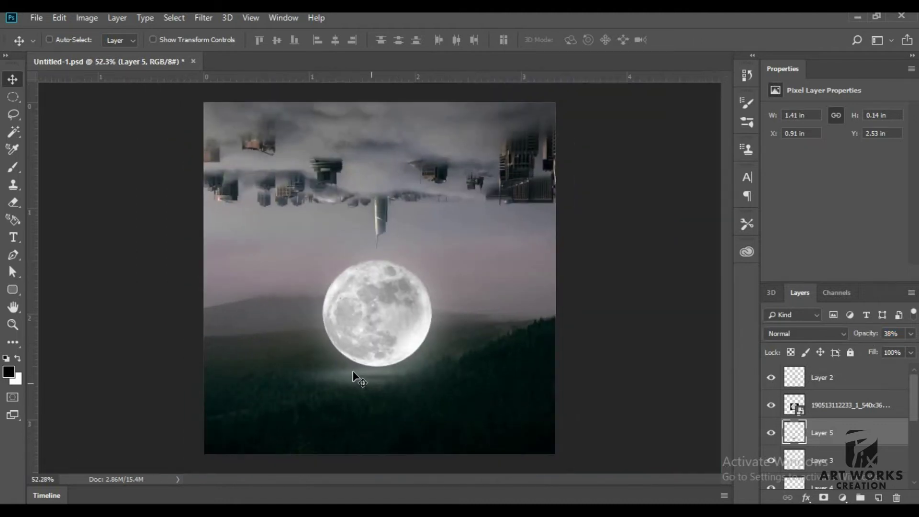
{"action": "scroll", "coordinate": [289, 354], "scroll_direction": "down", "scroll_amount": 1}
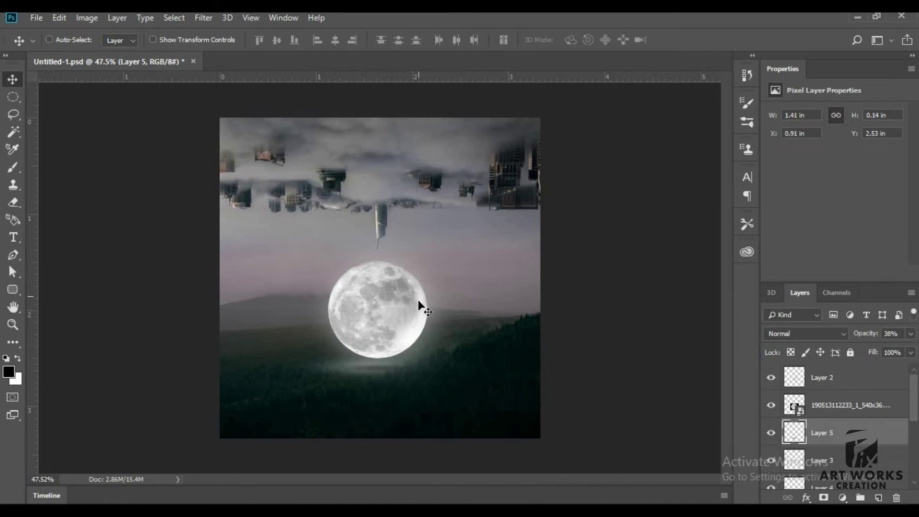
{"action": "scroll", "coordinate": [852, 450], "scroll_direction": "down", "scroll_amount": 3}
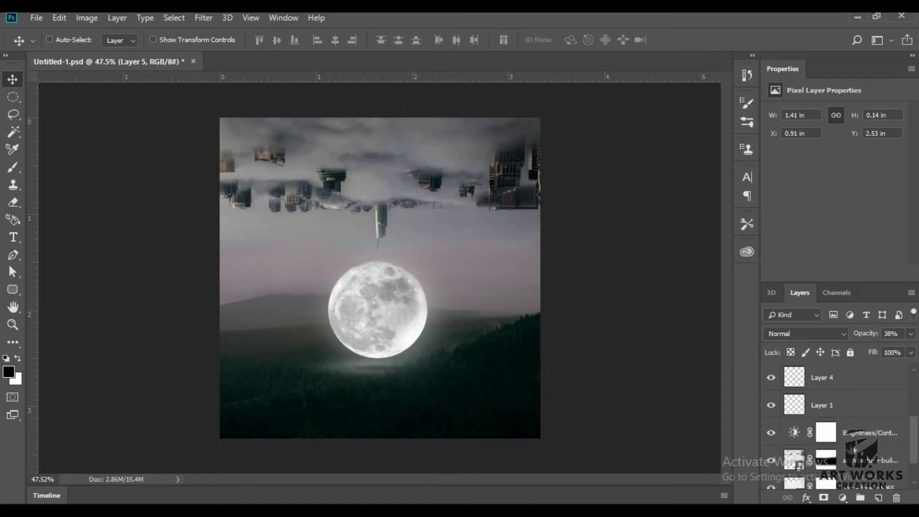
- Add a layer above aerial-forest-5065 and set up a white 15% Overlay brush
{"action": "scroll", "coordinate": [856, 451], "scroll_direction": "down", "scroll_amount": 2}
{"action": "left_click", "coordinate": [856, 449]}
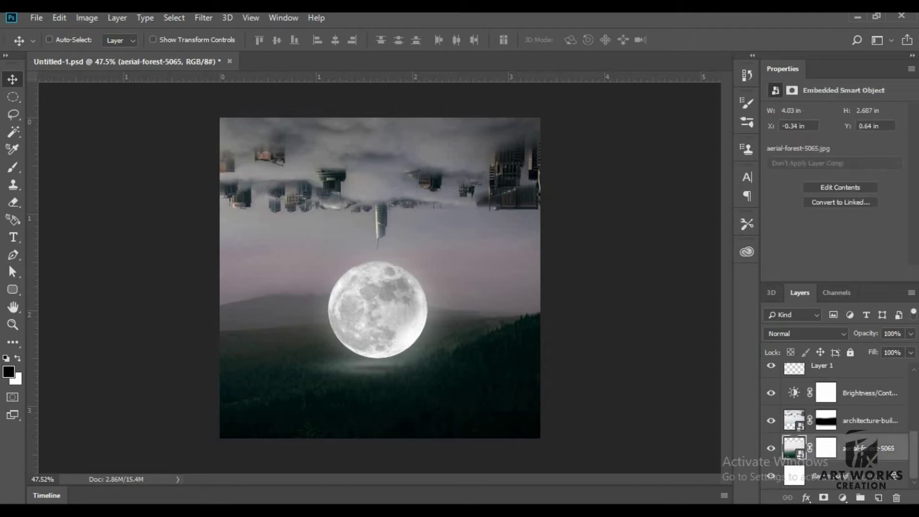
{"action": "key", "text": "ctrl+shift+alt+n"}
{"action": "key", "text": "b"}
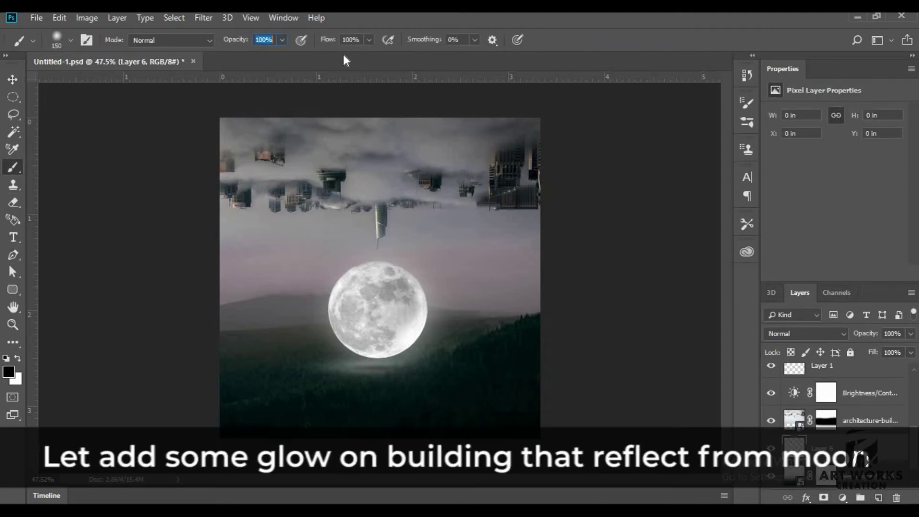
{"action": "type", "text": "15"}
{"action": "key", "text": "Return"}
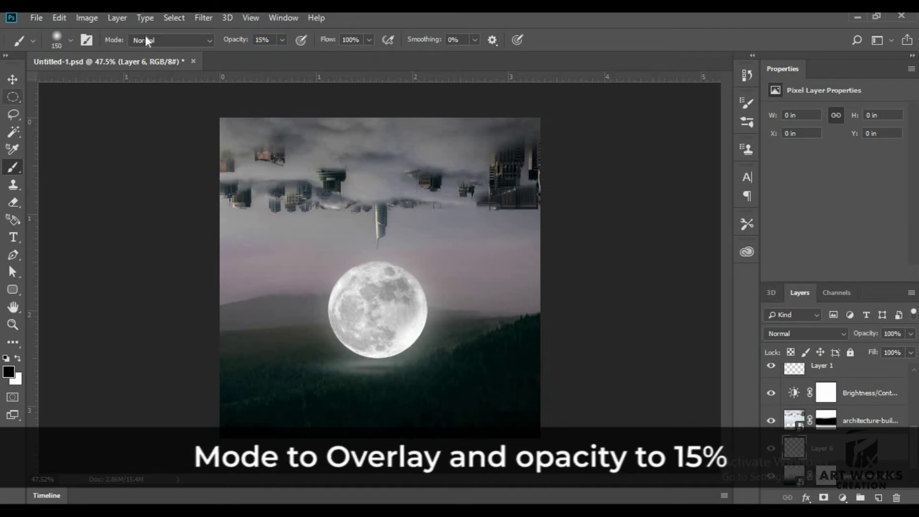
{"action": "left_click", "coordinate": [145, 40]}
{"action": "left_click", "coordinate": [154, 224]}
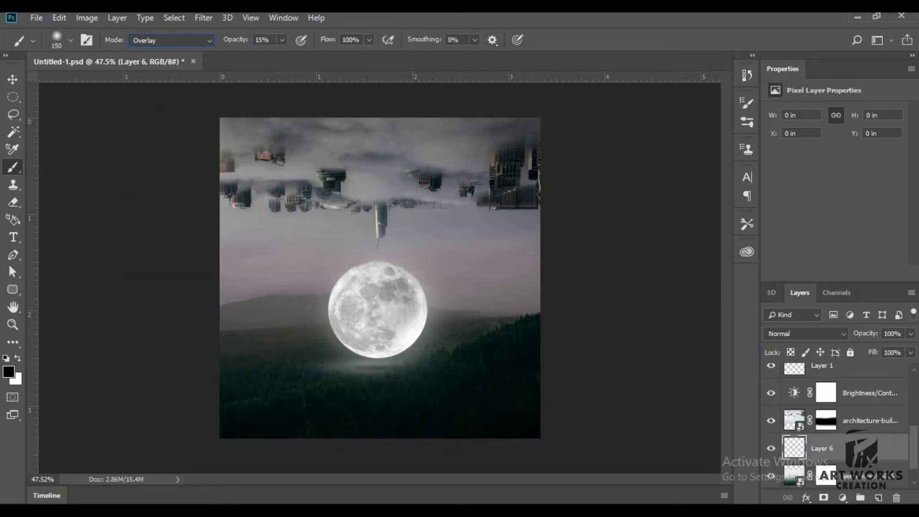
{"action": "left_click", "coordinate": [18, 359]}
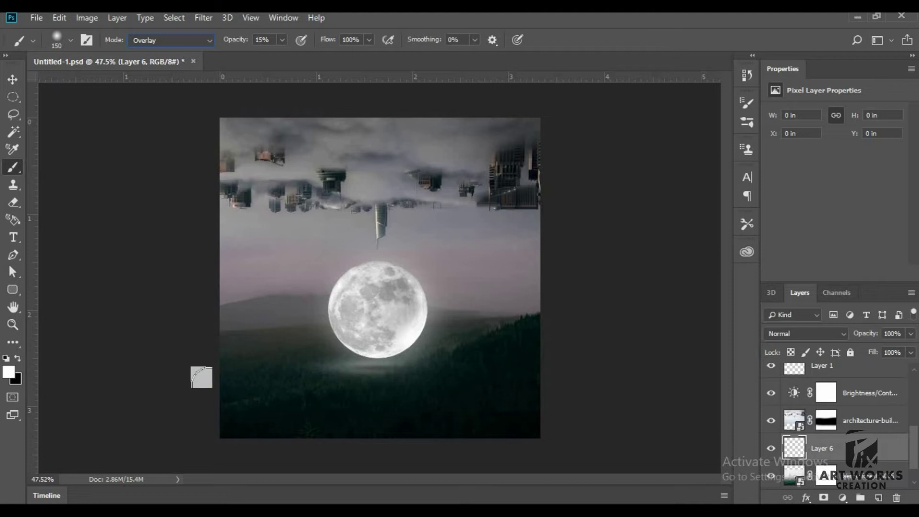
- Dab white glow near the moon's base and move Layer 6 above the architecture layer
{"action": "left_click", "coordinate": [403, 371]}
{"action": "scroll", "coordinate": [418, 403], "scroll_direction": "up", "scroll_amount": 2}
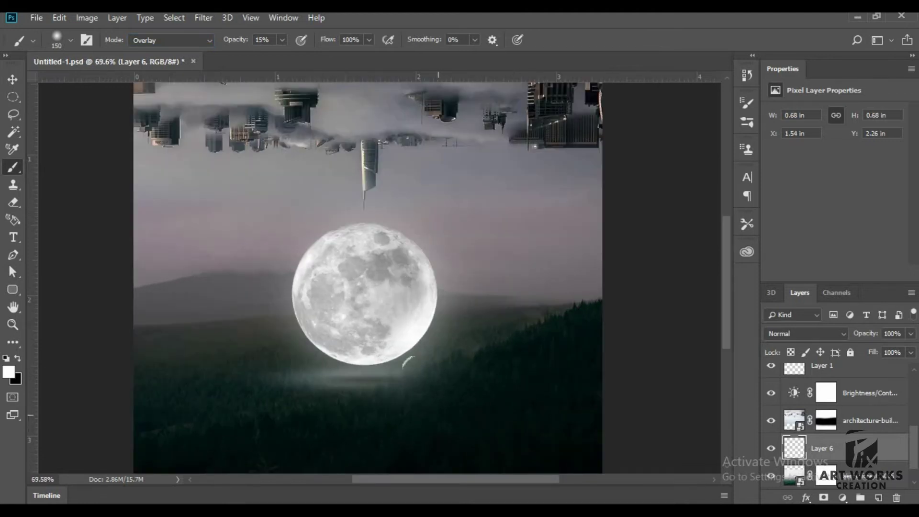
{"action": "scroll", "coordinate": [353, 332], "scroll_direction": "down", "scroll_amount": 1}
{"action": "scroll", "coordinate": [359, 288], "scroll_direction": "up", "scroll_amount": 4}
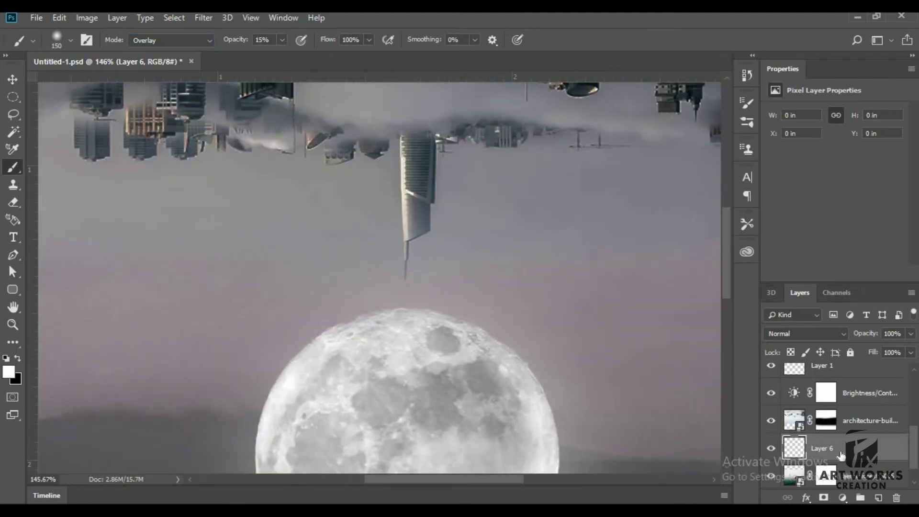
{"action": "left_click_drag", "start_coordinate": [841, 454], "coordinate": [841, 411]}
{"action": "scroll", "coordinate": [421, 232], "scroll_direction": "up", "scroll_amount": 3}
- Paint Overlay highlights along the spire's thin tip and left edge
{"action": "left_click_drag", "start_coordinate": [384, 329], "coordinate": [386, 284]}
{"action": "left_click_drag", "start_coordinate": [392, 225], "coordinate": [414, 194]}
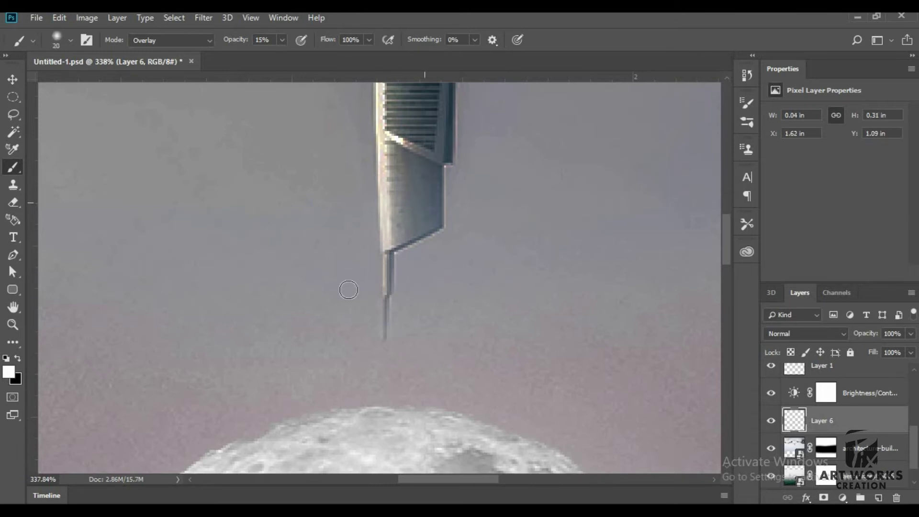
{"action": "scroll", "coordinate": [402, 206], "scroll_direction": "down", "scroll_amount": 2}
{"action": "scroll", "coordinate": [392, 201], "scroll_direction": "up", "scroll_amount": 2}
{"action": "key", "text": "bracketright"}
{"action": "scroll", "coordinate": [396, 111], "scroll_direction": "up", "scroll_amount": 1}
{"action": "left_click_drag", "start_coordinate": [396, 111], "coordinate": [385, 221]}
{"action": "scroll", "coordinate": [386, 220], "scroll_direction": "down", "scroll_amount": 1}
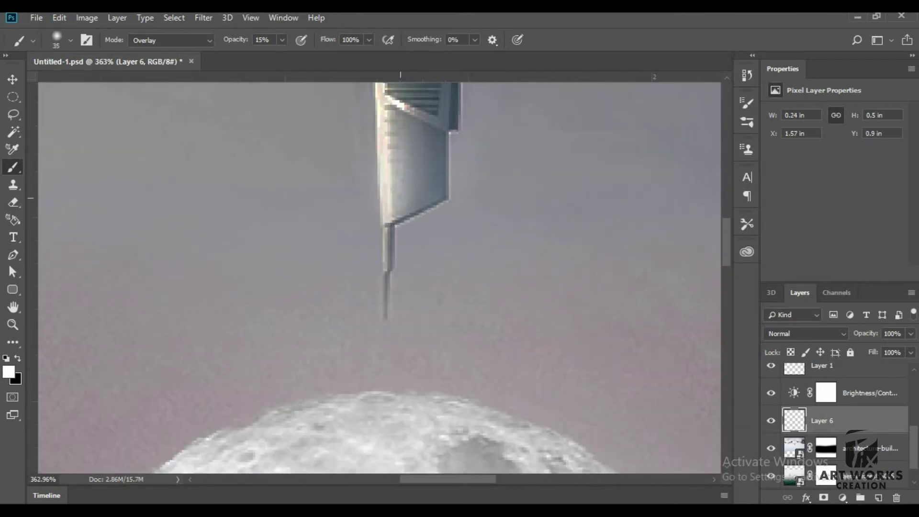
{"action": "scroll", "coordinate": [391, 254], "scroll_direction": "down", "scroll_amount": 3}
{"action": "scroll", "coordinate": [390, 254], "scroll_direction": "up", "scroll_amount": 3}
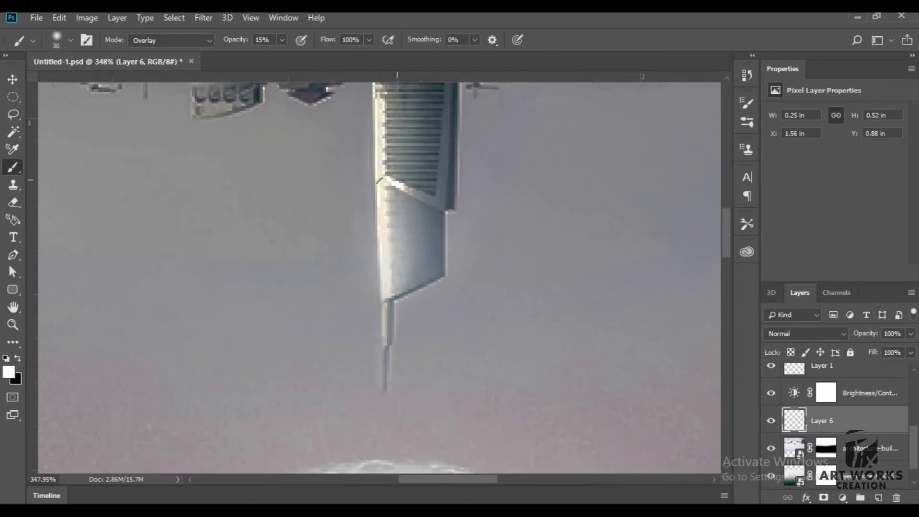
{"action": "scroll", "coordinate": [390, 239], "scroll_direction": "up", "scroll_amount": 3}
- Extend the bright strokes up the spire and along the tower
{"action": "key", "text": "bracketright"}
{"action": "key", "text": "bracketright"}
{"action": "key", "text": "bracketright"}
{"action": "left_click_drag", "start_coordinate": [383, 199], "coordinate": [387, 254]}
{"action": "key", "text": "bracketleft"}
{"action": "left_click_drag", "start_coordinate": [389, 350], "coordinate": [308, 205]}
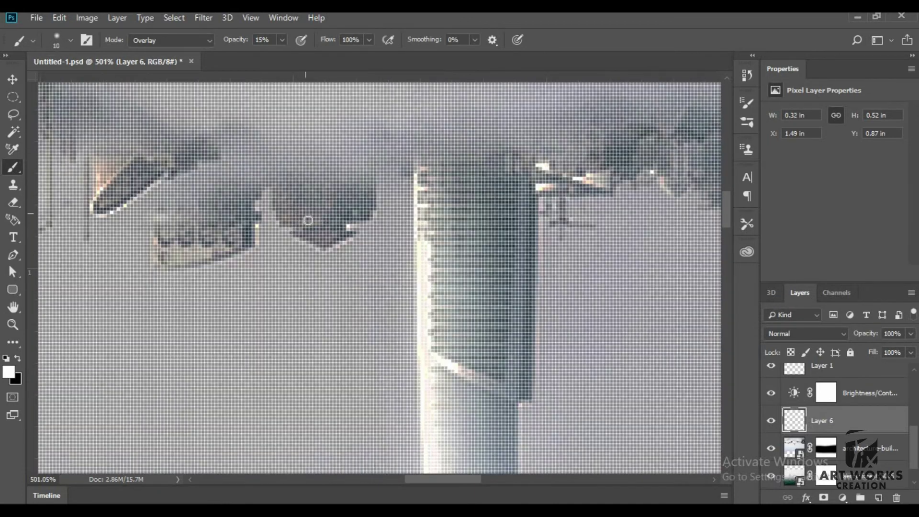
{"action": "scroll", "coordinate": [308, 210], "scroll_direction": "down", "scroll_amount": 5}
{"action": "scroll", "coordinate": [597, 119], "scroll_direction": "up", "scroll_amount": 3}
{"action": "scroll", "coordinate": [375, 149], "scroll_direction": "up", "scroll_amount": 2}
- Brighten the sky around, beneath and left of the city with broad strokes
{"action": "mouse_move", "coordinate": [375, 150]}
{"action": "left_mouse_down"}
{"action": "mouse_move", "coordinate": [498, 168]}
{"action": "mouse_move", "coordinate": [459, 187]}
{"action": "left_mouse_up"}
{"action": "scroll", "coordinate": [451, 188], "scroll_direction": "down", "scroll_amount": 3}
{"action": "key", "text": "bracketright"}
{"action": "key", "text": "bracketright"}
{"action": "key", "text": "bracketright"}
{"action": "scroll", "coordinate": [451, 188], "scroll_direction": "up", "scroll_amount": 3}
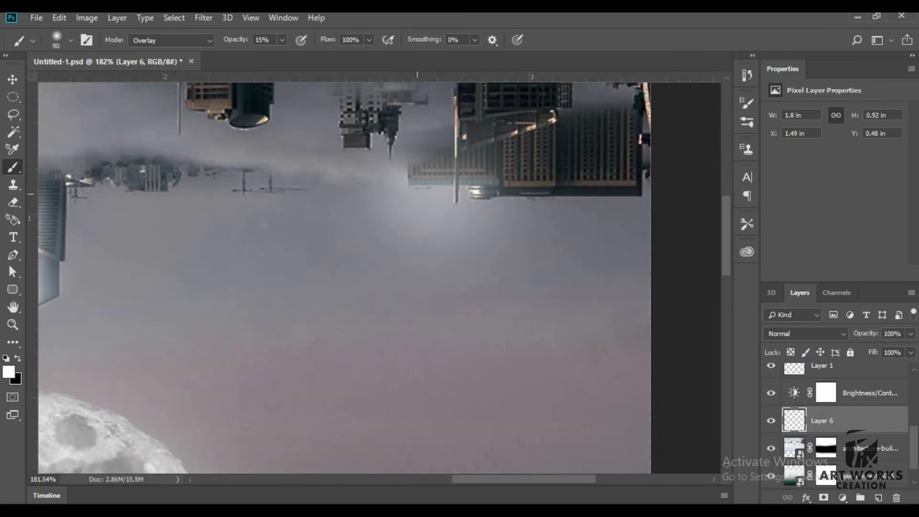
{"action": "scroll", "coordinate": [459, 187], "scroll_direction": "down", "scroll_amount": 3}
{"action": "key", "text": "bracketright"}
{"action": "key", "text": "bracketright"}
{"action": "key", "text": "bracketright"}
{"action": "left_click_drag", "start_coordinate": [565, 187], "coordinate": [570, 191]}
{"action": "left_click_drag", "start_coordinate": [230, 154], "coordinate": [124, 249]}
{"action": "left_click_drag", "start_coordinate": [153, 211], "coordinate": [230, 158]}
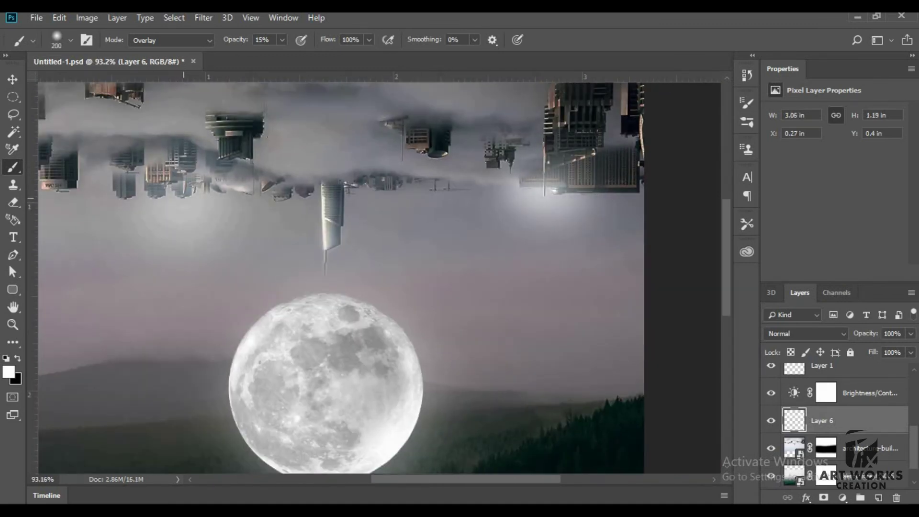
- Erase excess glow from the sky and under the right-side buildings
{"action": "key", "text": "e"}
{"action": "left_click_drag", "start_coordinate": [144, 249], "coordinate": [234, 182]}
{"action": "mouse_move", "coordinate": [498, 201]}
{"action": "left_mouse_down"}
{"action": "mouse_move", "coordinate": [570, 211]}
{"action": "mouse_move", "coordinate": [536, 187]}
{"action": "left_mouse_up"}
{"action": "scroll", "coordinate": [359, 167], "scroll_direction": "up", "scroll_amount": 2}
{"action": "scroll", "coordinate": [334, 205], "scroll_direction": "down", "scroll_amount": 2}
{"action": "scroll", "coordinate": [334, 206], "scroll_direction": "down", "scroll_amount": 1}
- Toggle the glow layer's visibility to compare before and after
{"action": "left_click", "coordinate": [771, 420]}
{"action": "scroll", "coordinate": [327, 227], "scroll_direction": "up", "scroll_amount": 1}
{"action": "scroll", "coordinate": [327, 227], "scroll_direction": "down", "scroll_amount": 2}
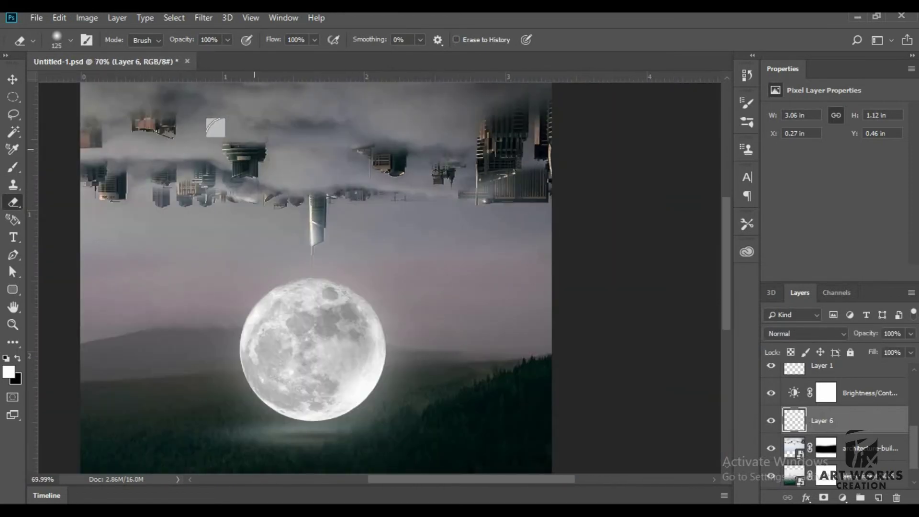
{"action": "scroll", "coordinate": [327, 227], "scroll_direction": "down", "scroll_amount": 1}
{"action": "scroll", "coordinate": [327, 227], "scroll_direction": "down", "scroll_amount": 1}
{"action": "scroll", "coordinate": [327, 228], "scroll_direction": "down", "scroll_amount": 2}
{"action": "scroll", "coordinate": [364, 226], "scroll_direction": "up", "scroll_amount": 6}
{"action": "scroll", "coordinate": [378, 225], "scroll_direction": "down", "scroll_amount": 4}
{"action": "scroll", "coordinate": [381, 225], "scroll_direction": "down", "scroll_amount": 1}
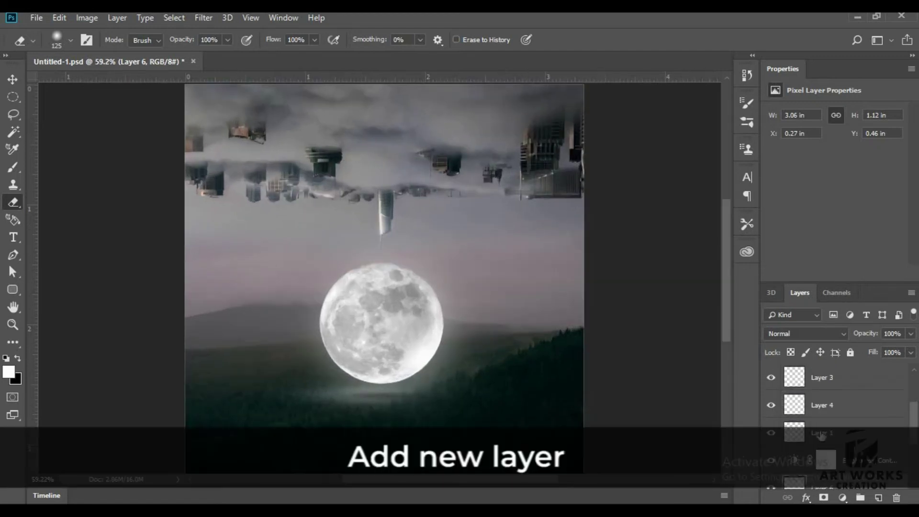
- Create Layer 7, fill it with 50% Gray, and set it to Overlay
{"action": "key", "text": "ctrl+shift+alt+n"}
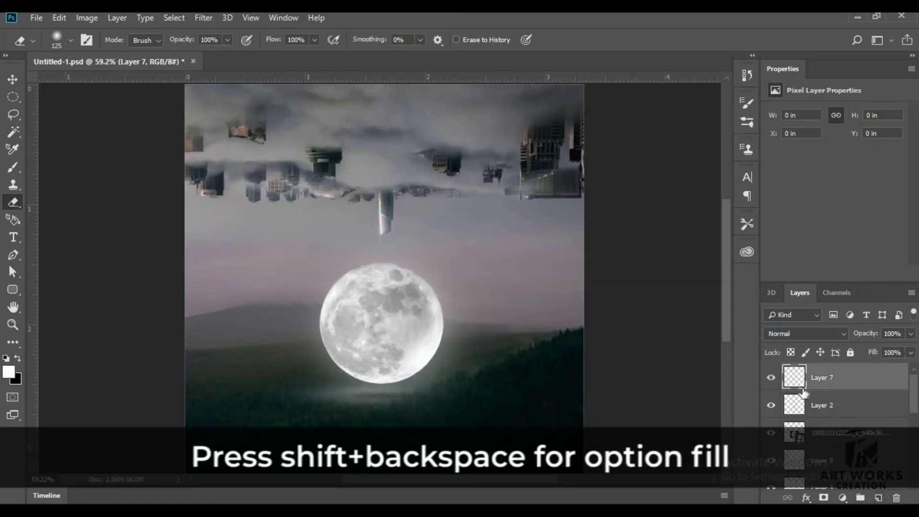
{"action": "key", "text": "shift+F5"}
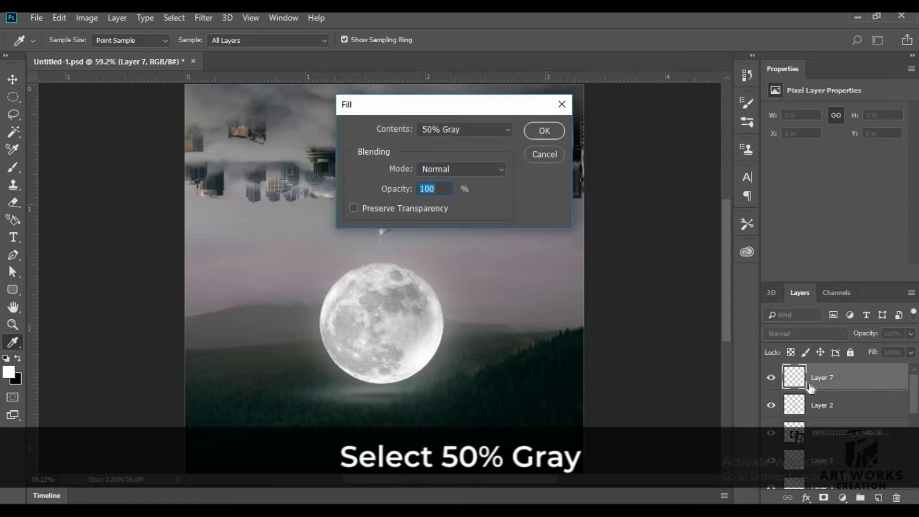
{"action": "key", "text": "Return"}
{"action": "left_click", "coordinate": [785, 333]}
{"action": "left_click", "coordinate": [766, 168]}
{"action": "scroll", "coordinate": [308, 231], "scroll_direction": "up", "scroll_amount": 2}
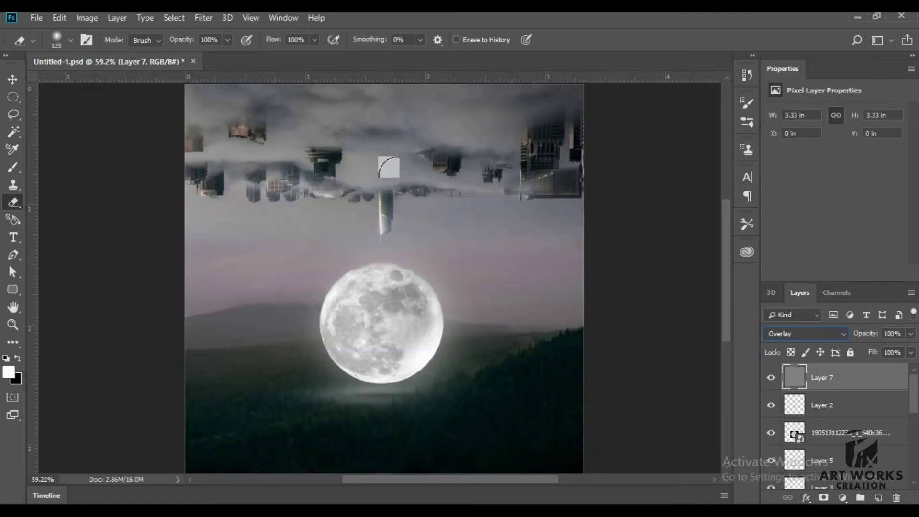
{"action": "scroll", "coordinate": [308, 232], "scroll_direction": "up", "scroll_amount": 2}
{"action": "scroll", "coordinate": [308, 231], "scroll_direction": "up", "scroll_amount": 1}
- Burn shadows on Layer 7 with the Burn tool at Shadows, 50%
{"action": "key", "text": "o"}
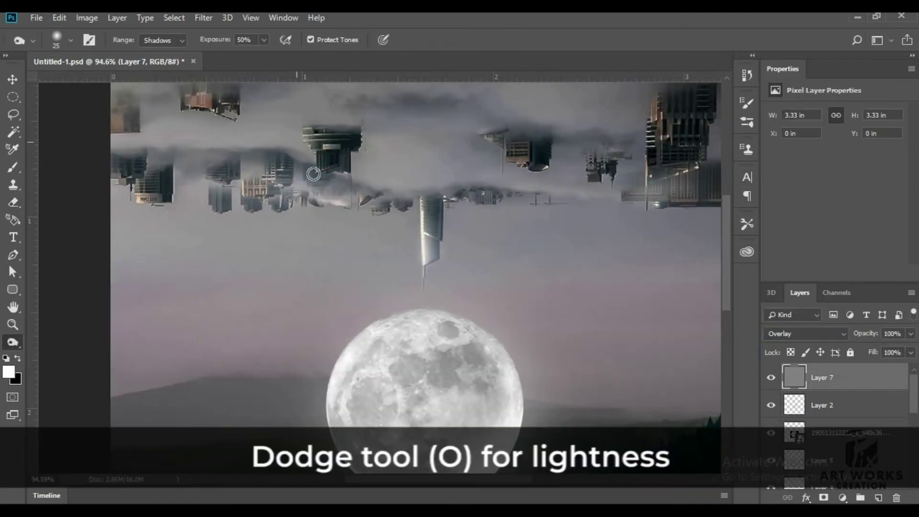
{"action": "scroll", "coordinate": [287, 168], "scroll_direction": "down", "scroll_amount": 2}
{"action": "scroll", "coordinate": [311, 167], "scroll_direction": "up", "scroll_amount": 3}
{"action": "scroll", "coordinate": [367, 144], "scroll_direction": "down", "scroll_amount": 1}
{"action": "scroll", "coordinate": [367, 144], "scroll_direction": "down", "scroll_amount": 2}
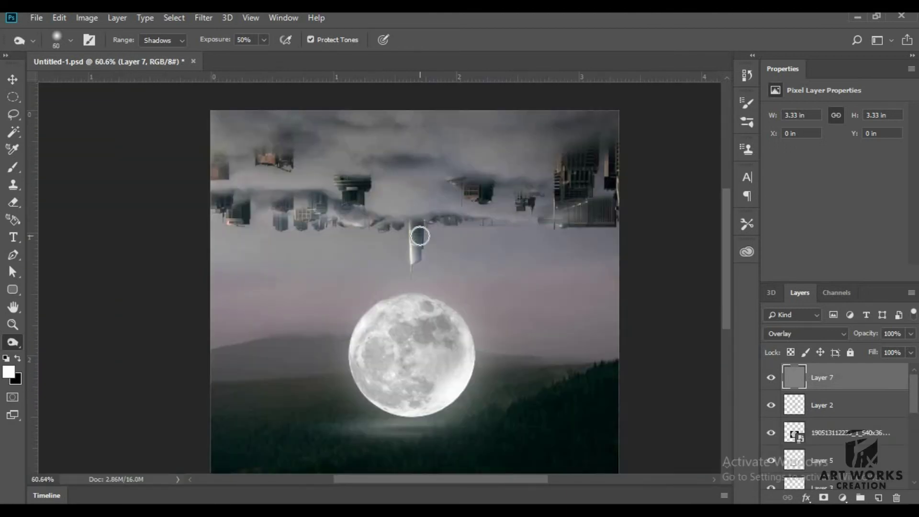
{"action": "scroll", "coordinate": [410, 156], "scroll_direction": "up", "scroll_amount": 1}
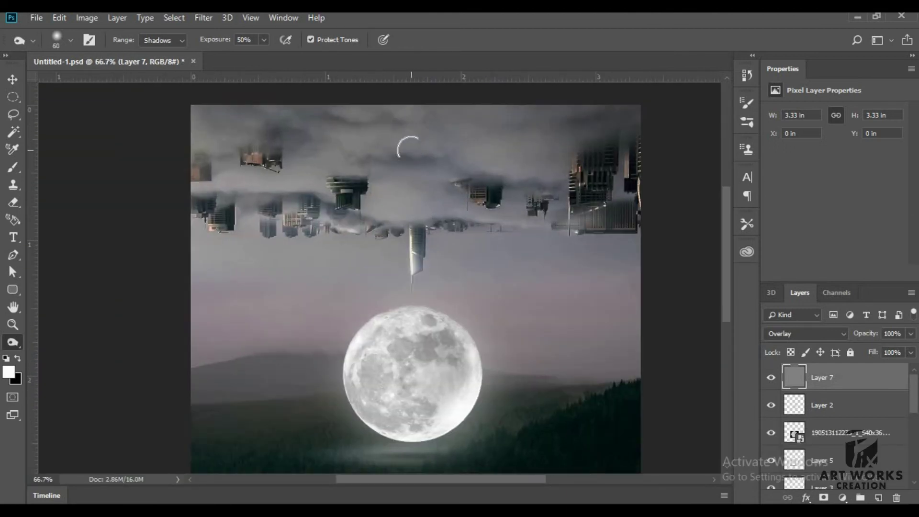
{"action": "scroll", "coordinate": [379, 140], "scroll_direction": "up", "scroll_amount": 1}
- Dodge the upside-down buildings at Midtones, 50%, resizing the brush for detail
{"action": "key", "text": "shift+o"}
{"action": "key", "text": "shift+o"}
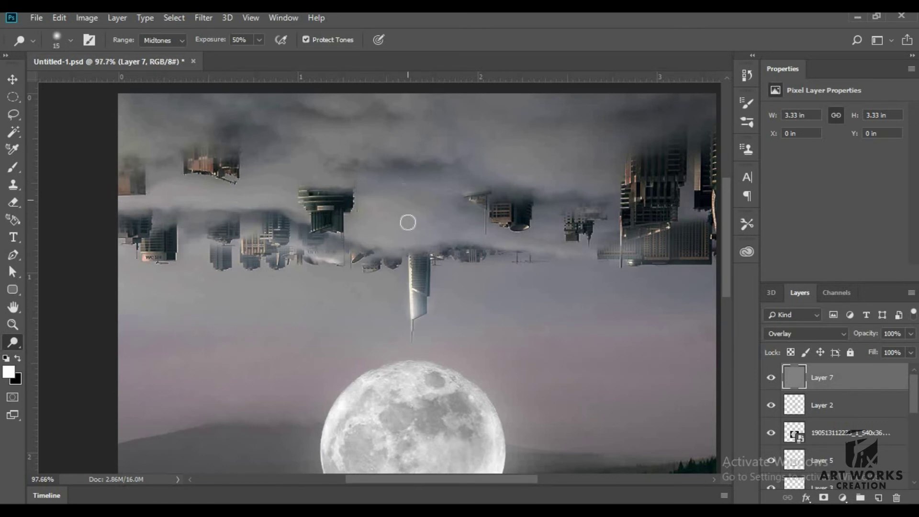
{"action": "scroll", "coordinate": [408, 222], "scroll_direction": "up", "scroll_amount": 1}
{"action": "key", "text": "bracketright"}
{"action": "key", "text": "bracketright"}
{"action": "key", "text": "bracketright"}
{"action": "scroll", "coordinate": [416, 229], "scroll_direction": "down", "scroll_amount": 2}
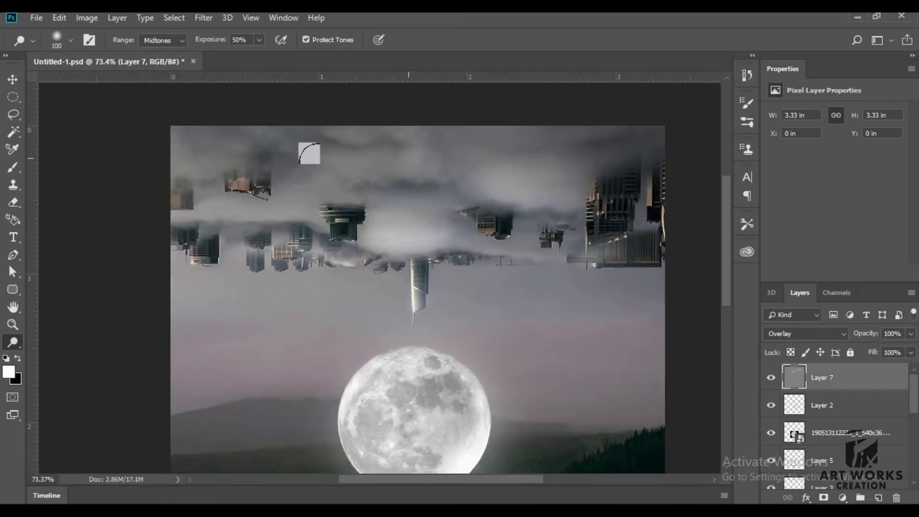
{"action": "scroll", "coordinate": [283, 125], "scroll_direction": "down", "scroll_amount": 1}
{"action": "key", "text": "bracketleft"}
{"action": "key", "text": "bracketleft"}
{"action": "key", "text": "bracketleft"}
{"action": "scroll", "coordinate": [450, 130], "scroll_direction": "down", "scroll_amount": 1}
{"action": "scroll", "coordinate": [383, 201], "scroll_direction": "up", "scroll_amount": 1}
{"action": "scroll", "coordinate": [383, 192], "scroll_direction": "up", "scroll_amount": 4}
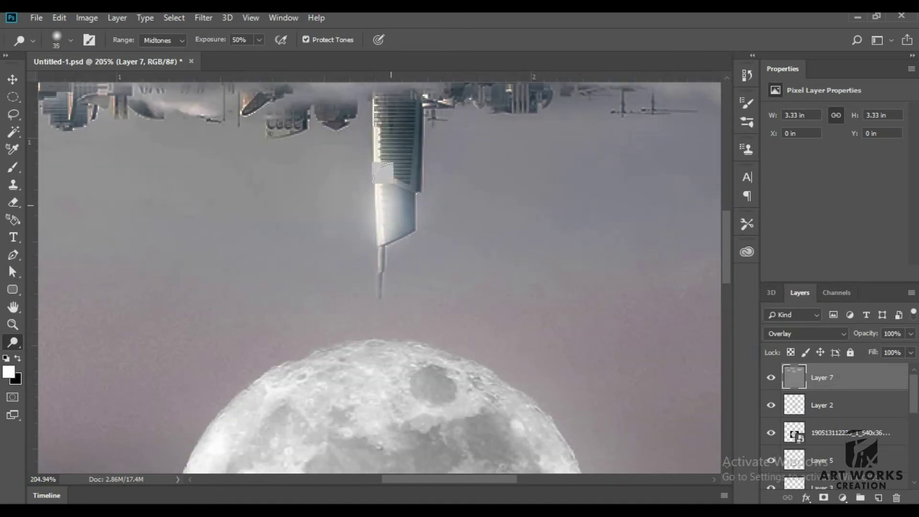
- Zoom in on the buildings and keep lightening them with a progressively larger dodge brush
{"action": "key", "text": "z"}
{"action": "scroll", "coordinate": [400, 363], "scroll_direction": "down", "scroll_amount": 1}
{"action": "scroll", "coordinate": [399, 364], "scroll_direction": "up", "scroll_amount": 2}
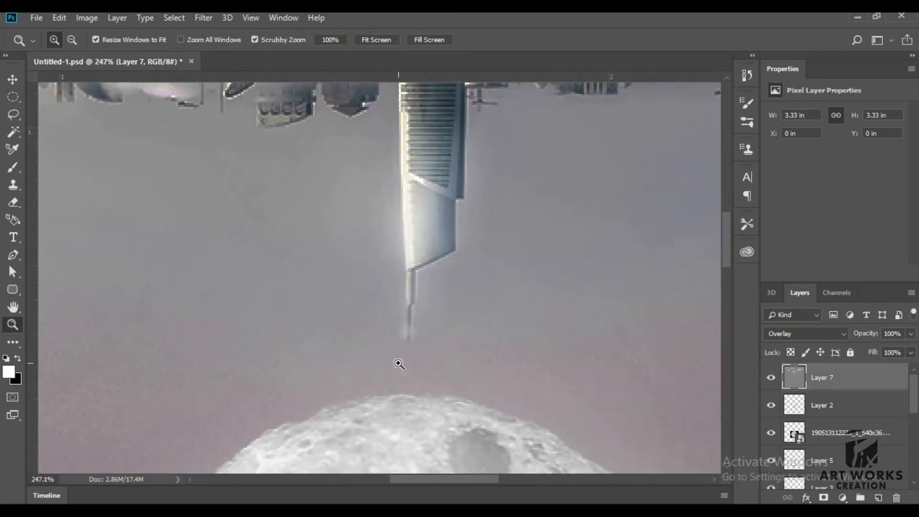
{"action": "scroll", "coordinate": [399, 363], "scroll_direction": "down", "scroll_amount": 1}
{"action": "scroll", "coordinate": [345, 249], "scroll_direction": "up", "scroll_amount": 3}
{"action": "key", "text": "o"}
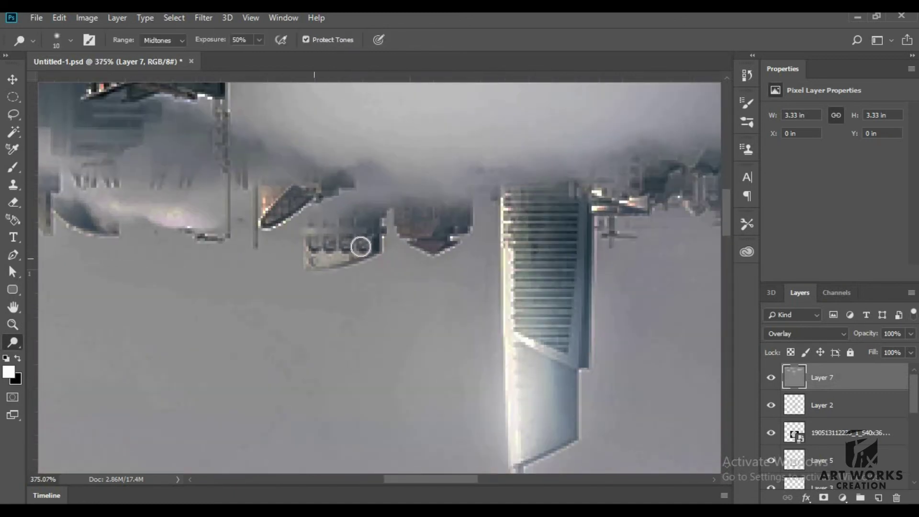
{"action": "scroll", "coordinate": [528, 227], "scroll_direction": "down", "scroll_amount": 1}
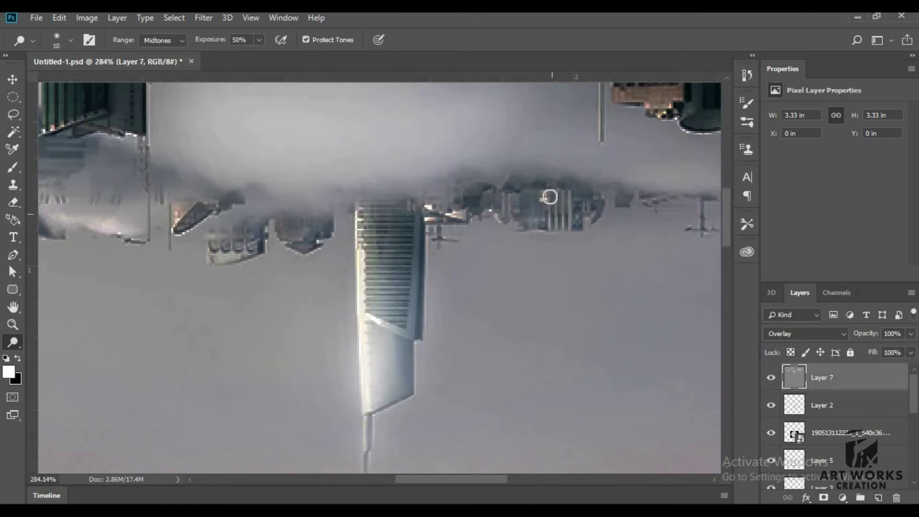
{"action": "scroll", "coordinate": [550, 196], "scroll_direction": "down", "scroll_amount": 2}
{"action": "scroll", "coordinate": [548, 149], "scroll_direction": "up", "scroll_amount": 2}
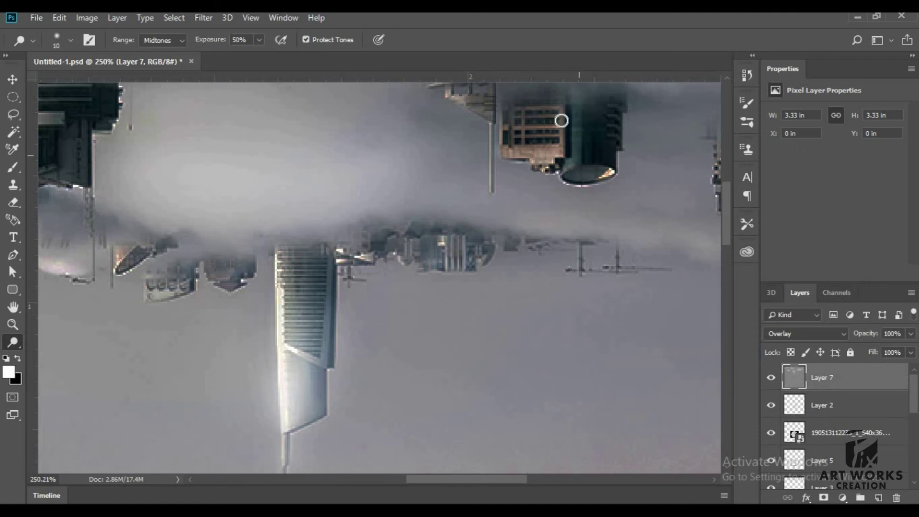
{"action": "scroll", "coordinate": [562, 114], "scroll_direction": "down", "scroll_amount": 2}
{"action": "scroll", "coordinate": [550, 177], "scroll_direction": "down", "scroll_amount": 1}
{"action": "scroll", "coordinate": [488, 158], "scroll_direction": "down", "scroll_amount": 1}
{"action": "scroll", "coordinate": [297, 195], "scroll_direction": "up", "scroll_amount": 2}
{"action": "key", "text": "bracketright"}
{"action": "key", "text": "bracketright"}
{"action": "key", "text": "bracketright"}
{"action": "scroll", "coordinate": [342, 115], "scroll_direction": "down", "scroll_amount": 2}
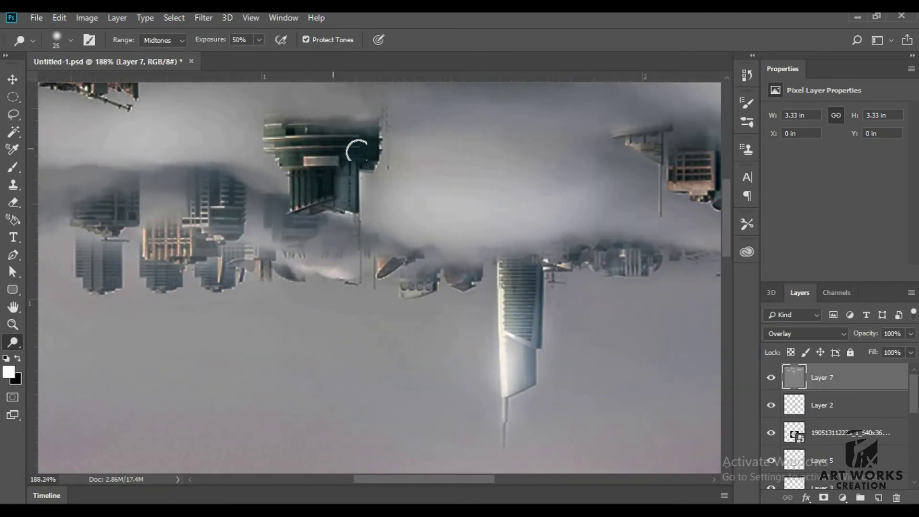
{"action": "scroll", "coordinate": [355, 147], "scroll_direction": "down", "scroll_amount": 2}
{"action": "scroll", "coordinate": [368, 237], "scroll_direction": "up", "scroll_amount": 1}
{"action": "key", "text": "bracketright"}
{"action": "key", "text": "bracketright"}
{"action": "key", "text": "bracketright"}
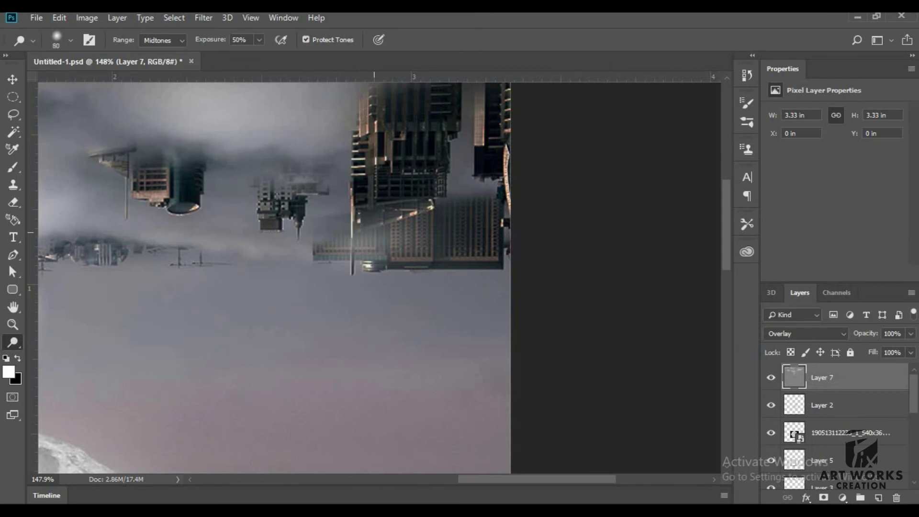
{"action": "scroll", "coordinate": [139, 133], "scroll_direction": "down", "scroll_amount": 3}
{"action": "scroll", "coordinate": [259, 349], "scroll_direction": "up", "scroll_amount": 1}
{"action": "scroll", "coordinate": [280, 283], "scroll_direction": "up", "scroll_amount": 2}
{"action": "scroll", "coordinate": [235, 318], "scroll_direction": "down", "scroll_amount": 2}
{"action": "scroll", "coordinate": [169, 384], "scroll_direction": "up", "scroll_amount": 1}
{"action": "scroll", "coordinate": [293, 309], "scroll_direction": "down", "scroll_amount": 1}
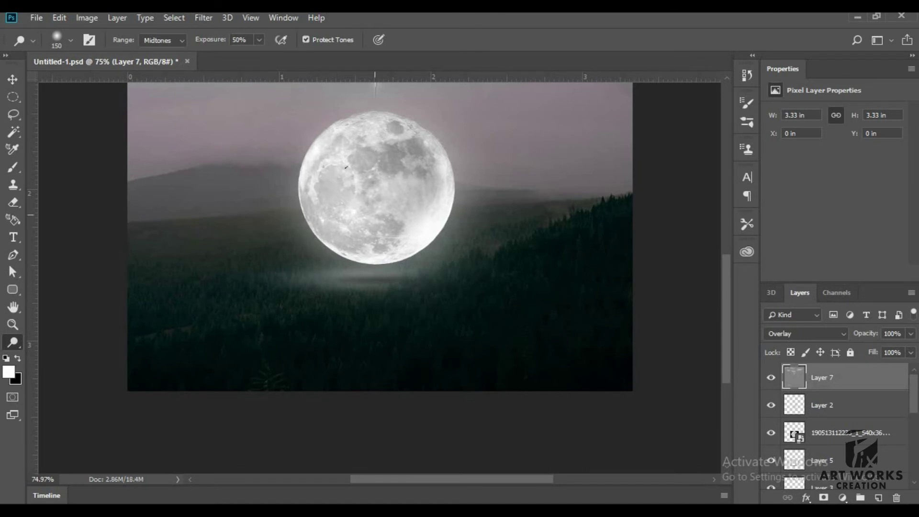
{"action": "scroll", "coordinate": [359, 169], "scroll_direction": "up", "scroll_amount": 1}
- Burn the shadows around the moon and forest at Shadows, 50%
{"action": "key", "text": "shift+o"}
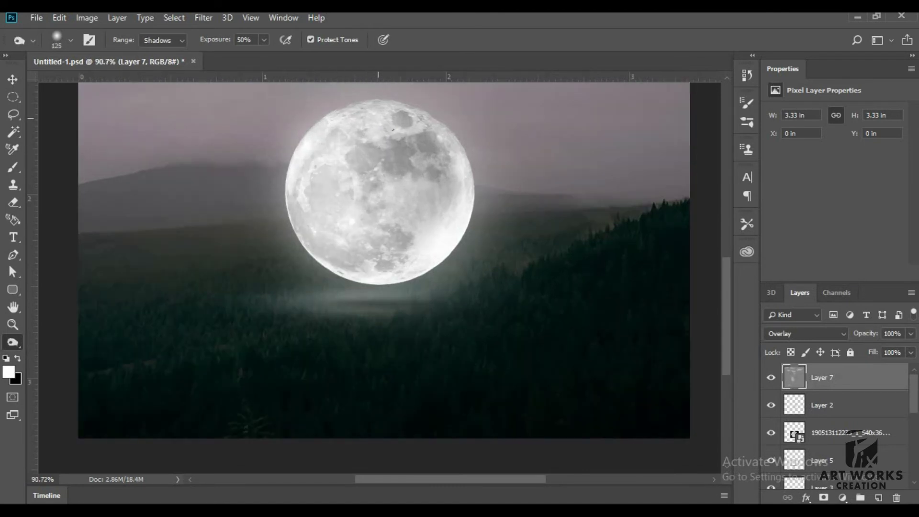
{"action": "scroll", "coordinate": [287, 330], "scroll_direction": "down", "scroll_amount": 4}
{"action": "scroll", "coordinate": [287, 331], "scroll_direction": "up", "scroll_amount": 4}
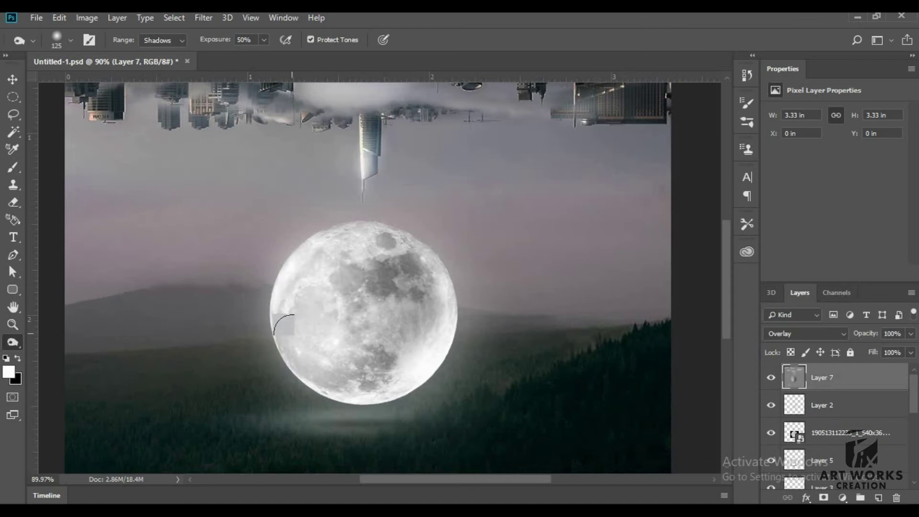
{"action": "scroll", "coordinate": [288, 328], "scroll_direction": "up", "scroll_amount": 1}
{"action": "scroll", "coordinate": [278, 311], "scroll_direction": "down", "scroll_amount": 4}
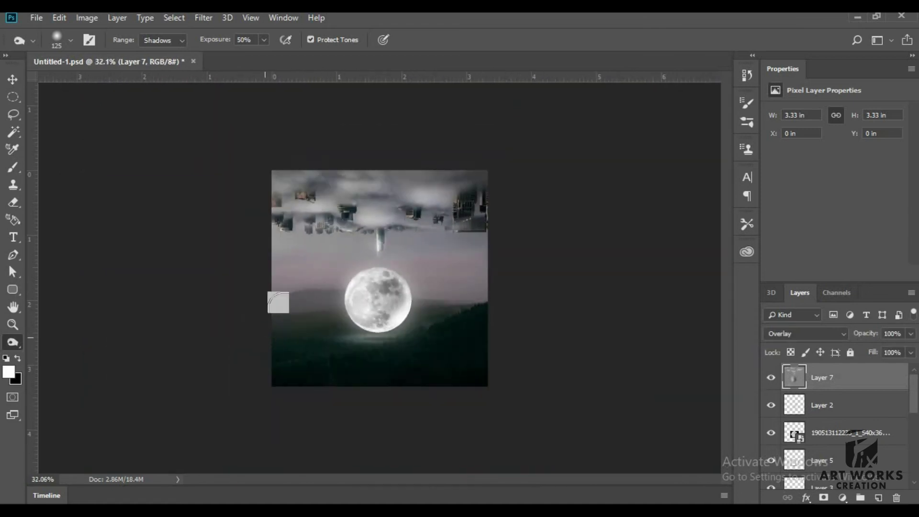
{"action": "scroll", "coordinate": [225, 306], "scroll_direction": "up", "scroll_amount": 2}
{"action": "scroll", "coordinate": [253, 405], "scroll_direction": "down", "scroll_amount": 1}
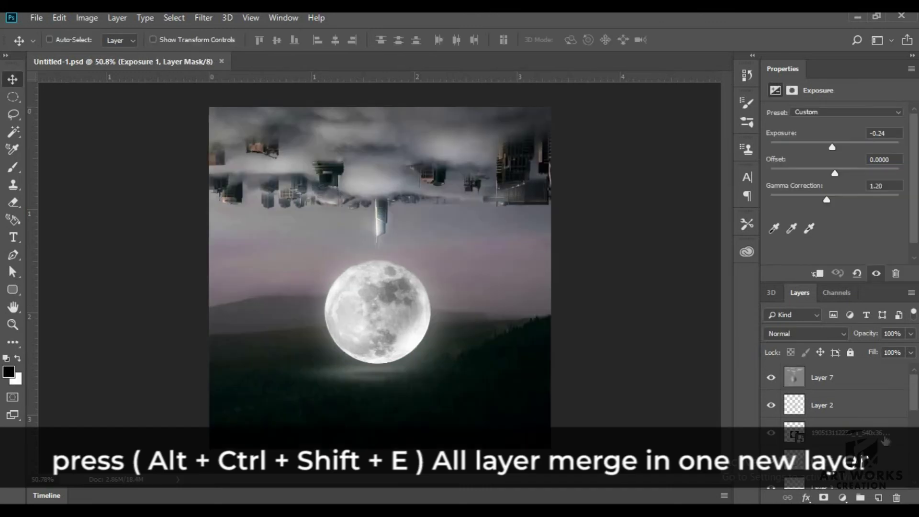
- Stamp all visible layers into a new Layer 8 and launch the Camera Raw Filter on it
{"action": "key", "text": "ctrl+alt+shift+e"}
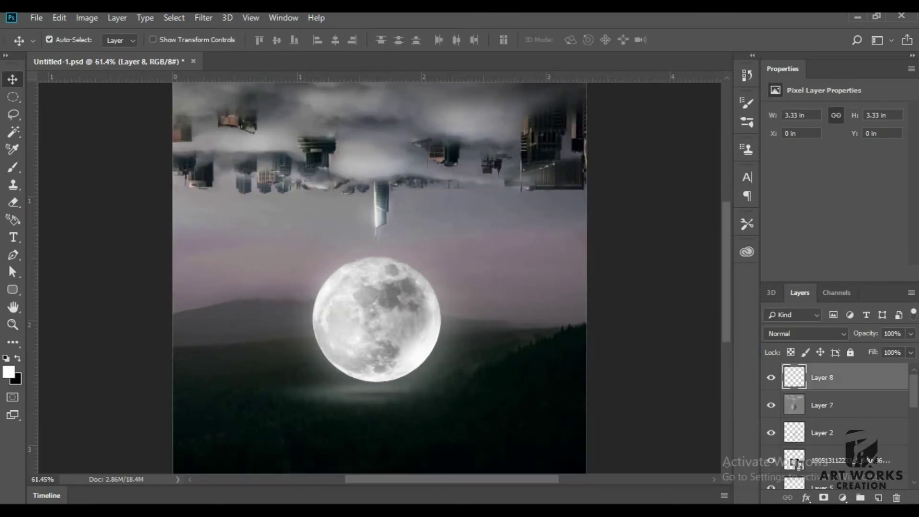
{"action": "left_click", "coordinate": [203, 18]}
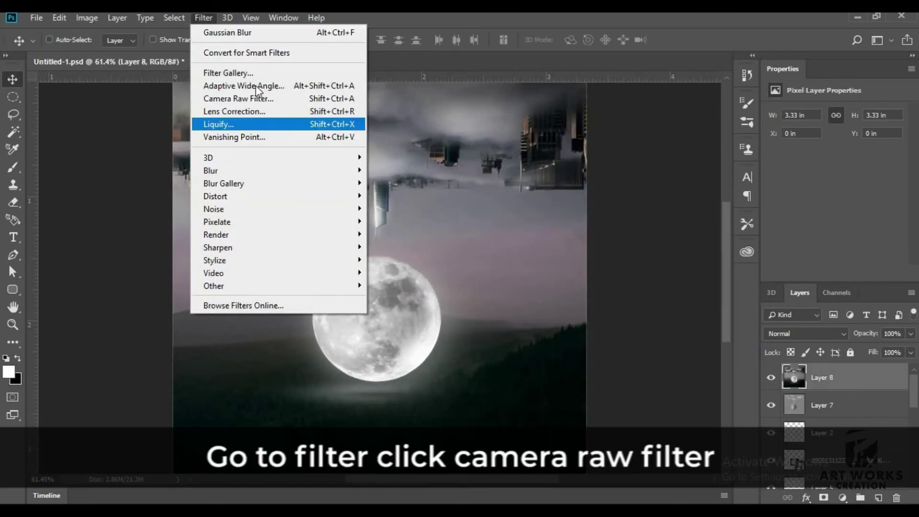
{"action": "left_click", "coordinate": [283, 98]}
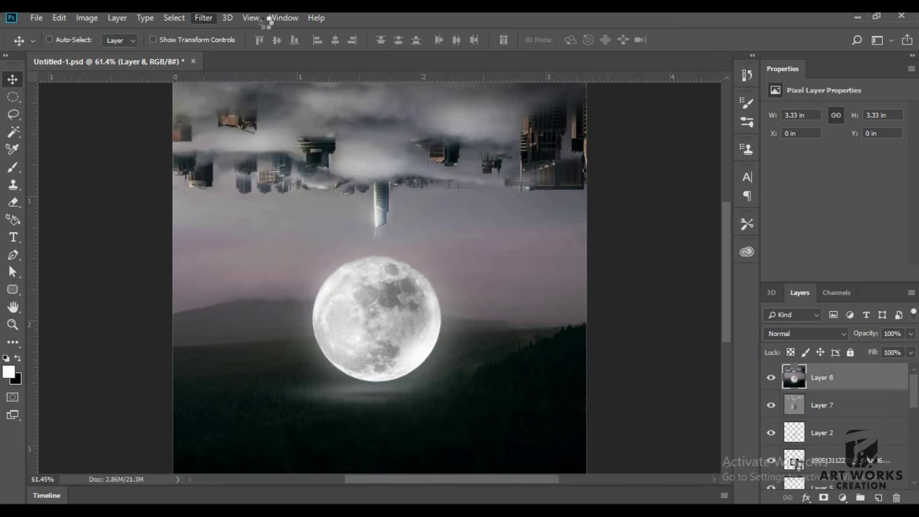
- Set Temperature -13, Tint -4, Exposure +0.65, Contrast +22, Shadows -26, deeper blacks, lower clarity
{"action": "mouse_move", "coordinate": [745, 223]}
{"action": "left_mouse_down"}
{"action": "mouse_move", "coordinate": [732, 224]}
{"action": "mouse_move", "coordinate": [777, 245]}
{"action": "mouse_move", "coordinate": [741, 244]}
{"action": "left_mouse_up"}
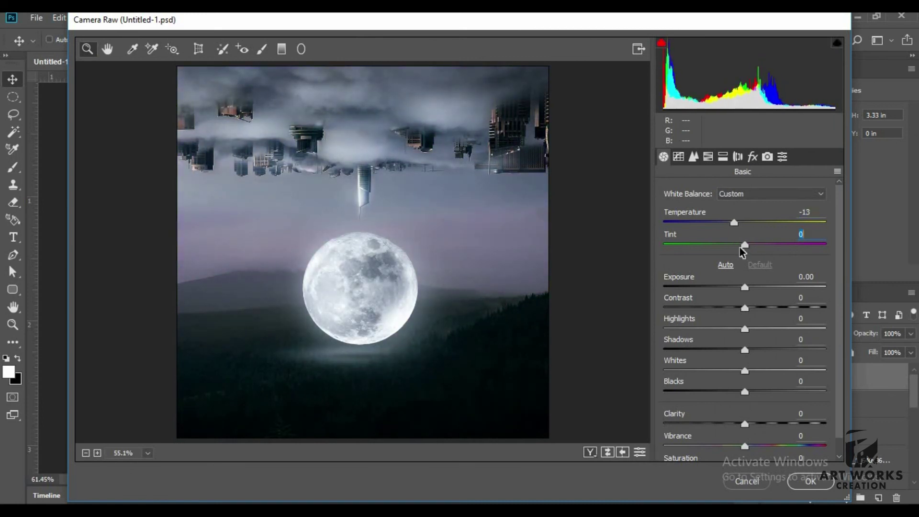
{"action": "mouse_move", "coordinate": [744, 287]}
{"action": "left_mouse_down"}
{"action": "mouse_move", "coordinate": [762, 308]}
{"action": "mouse_move", "coordinate": [758, 328]}
{"action": "left_mouse_up"}
{"action": "left_click", "coordinate": [755, 288]}
{"action": "left_click", "coordinate": [744, 307]}
{"action": "double_click", "coordinate": [758, 327]}
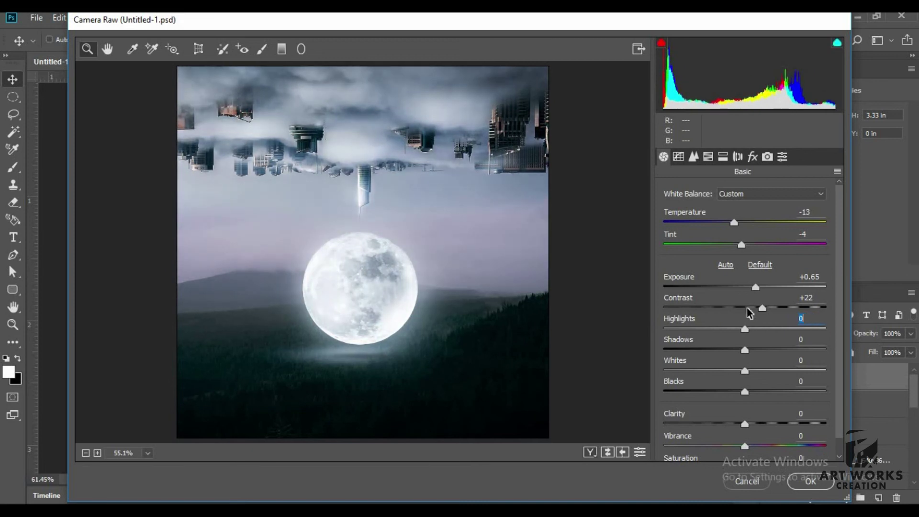
{"action": "left_click_drag", "start_coordinate": [744, 348], "coordinate": [724, 354]}
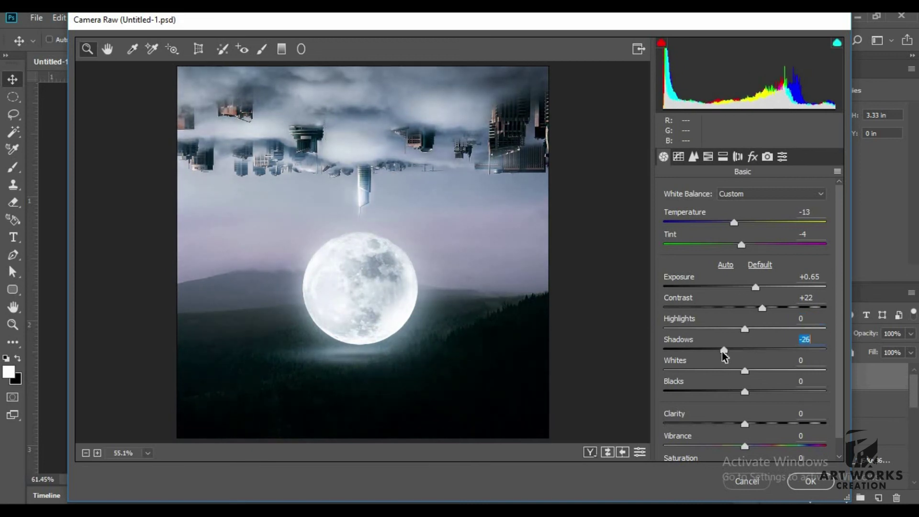
{"action": "left_click_drag", "start_coordinate": [750, 392], "coordinate": [746, 390]}
{"action": "mouse_move", "coordinate": [745, 423]}
{"action": "left_mouse_down"}
{"action": "mouse_move", "coordinate": [755, 424]}
{"action": "mouse_move", "coordinate": [726, 413]}
{"action": "left_mouse_up"}
{"action": "scroll", "coordinate": [737, 421], "scroll_direction": "down", "scroll_amount": 2}
- Add light sharpening with masking, desaturate greens and blues, and add film grain
{"action": "left_click", "coordinate": [694, 157]}
{"action": "left_click_drag", "start_coordinate": [683, 230], "coordinate": [680, 230]}
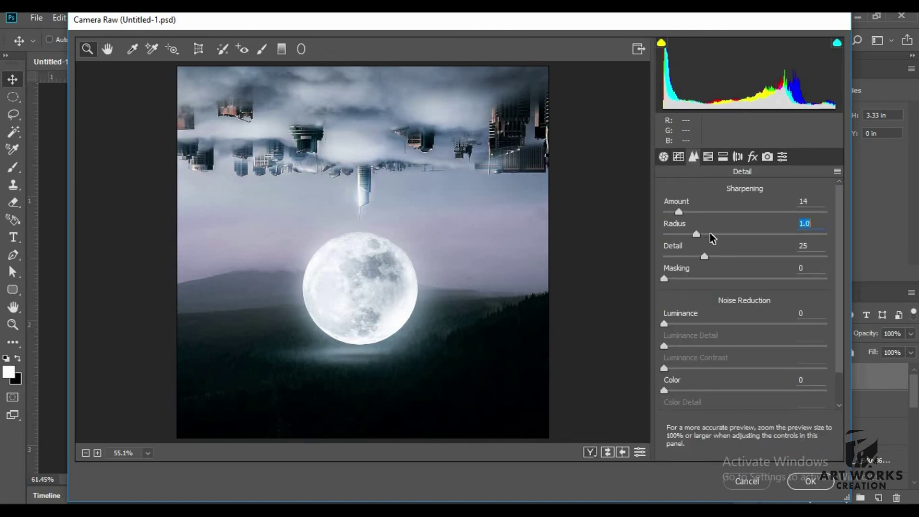
{"action": "left_click", "coordinate": [684, 257]}
{"action": "left_click_drag", "start_coordinate": [703, 279], "coordinate": [680, 276]}
{"action": "left_click", "coordinate": [706, 157]}
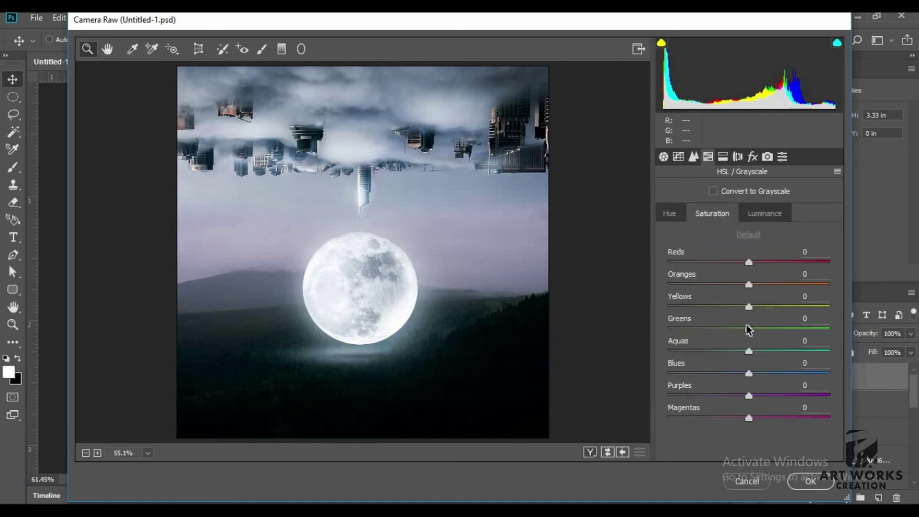
{"action": "left_click_drag", "start_coordinate": [734, 375], "coordinate": [747, 375]}
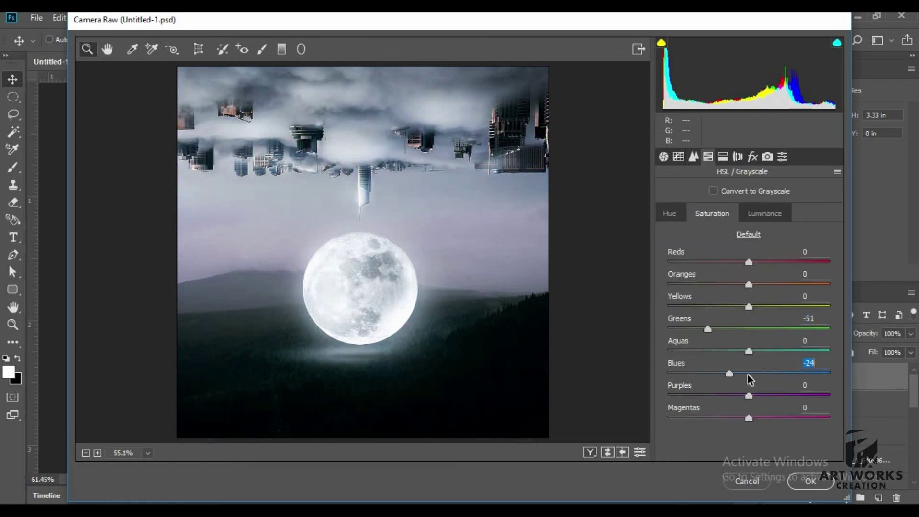
{"action": "left_click", "coordinate": [752, 157]}
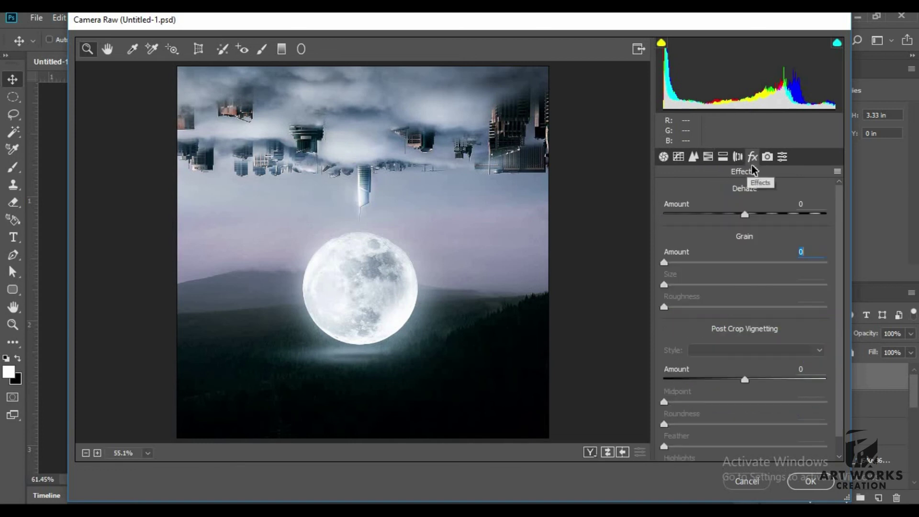
{"action": "left_click", "coordinate": [669, 262]}
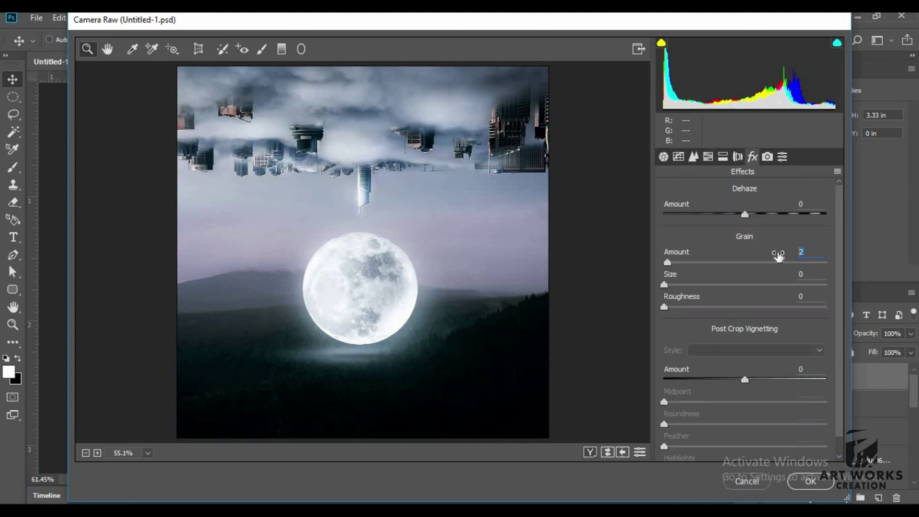
- Split-tone with balance -58, highlight hue 42 and a shadows tint, then show HSL luminance
{"action": "left_click", "coordinate": [722, 157]}
{"action": "left_click_drag", "start_coordinate": [749, 270], "coordinate": [728, 270]}
{"action": "mouse_move", "coordinate": [669, 234]}
{"action": "left_mouse_down"}
{"action": "mouse_move", "coordinate": [830, 233]}
{"action": "mouse_move", "coordinate": [677, 233]}
{"action": "mouse_move", "coordinate": [687, 211]}
{"action": "left_mouse_up"}
{"action": "left_click_drag", "start_coordinate": [725, 270], "coordinate": [701, 270]}
{"action": "left_click", "coordinate": [670, 314]}
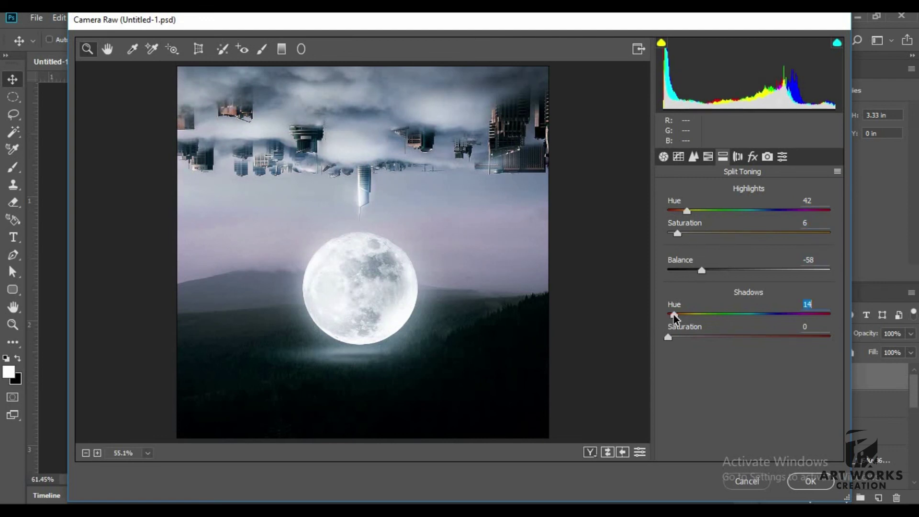
{"action": "left_click", "coordinate": [707, 158]}
{"action": "left_click", "coordinate": [761, 213]}
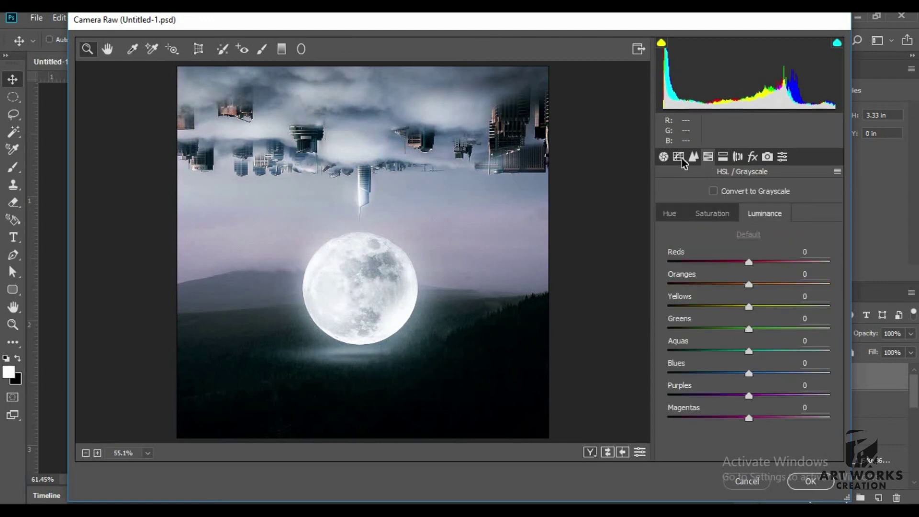
{"action": "left_click", "coordinate": [693, 156]}
- Set the tone curve to Lights -20, Darks +17 and Shadows +15
{"action": "scroll", "coordinate": [736, 398], "scroll_direction": "down", "scroll_amount": 1}
{"action": "left_click_drag", "start_coordinate": [736, 397], "coordinate": [743, 397]}
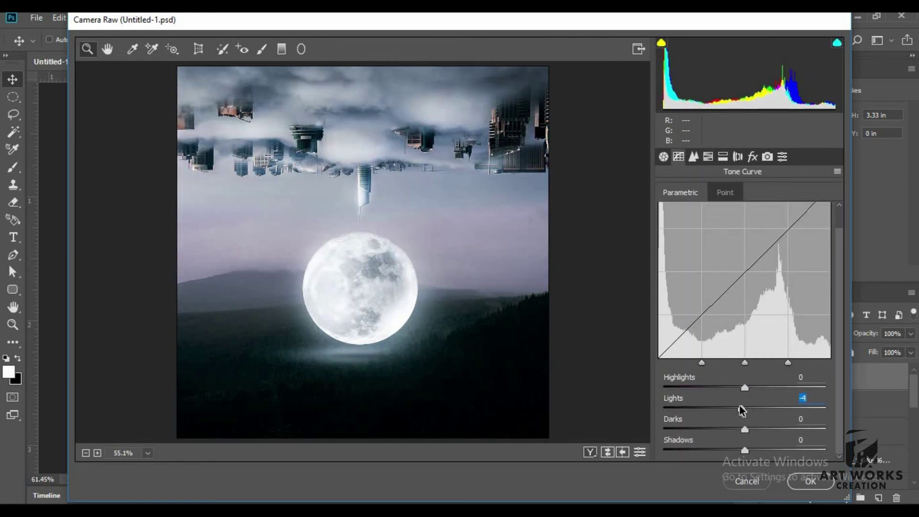
{"action": "left_click_drag", "start_coordinate": [772, 412], "coordinate": [742, 415]}
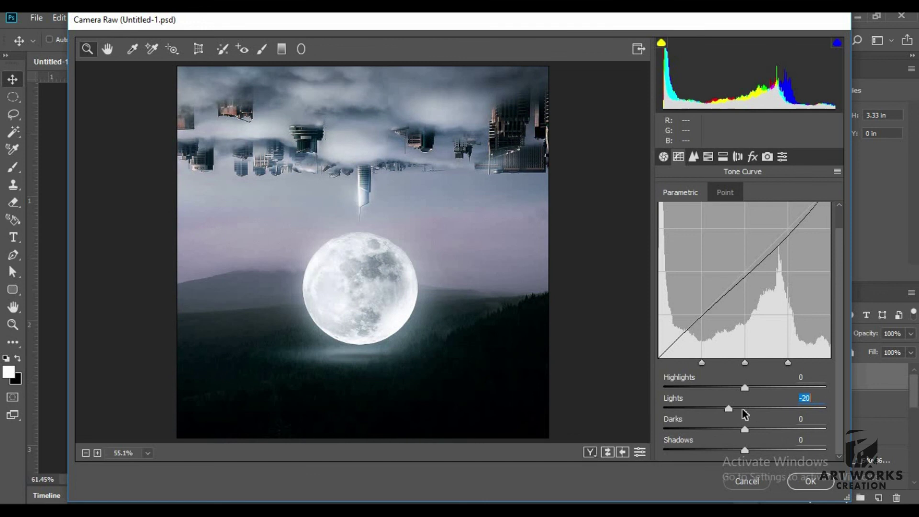
{"action": "left_click", "coordinate": [775, 433]}
{"action": "key", "text": "Up"}
{"action": "key", "text": "Up"}
{"action": "key", "text": "Up"}
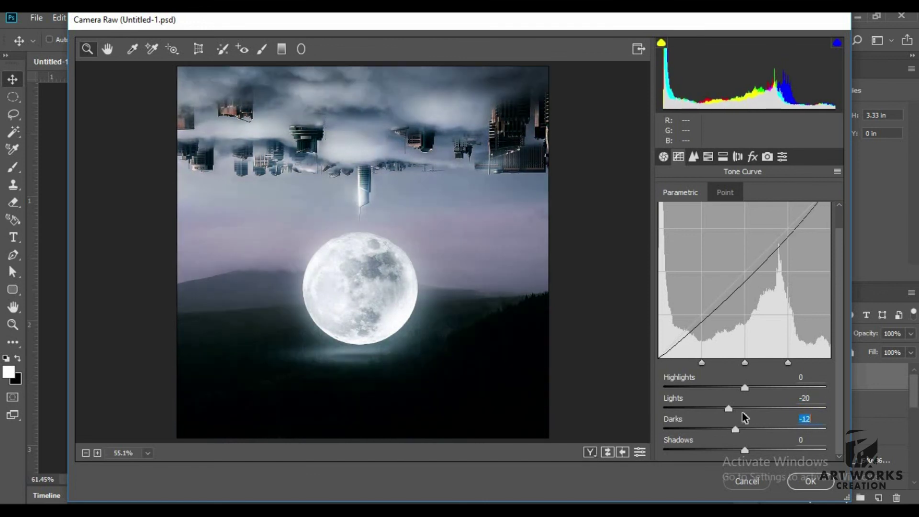
{"action": "key", "text": "Up"}
{"action": "key", "text": "Up"}
{"action": "key", "text": "Up"}
{"action": "left_click", "coordinate": [744, 450]}
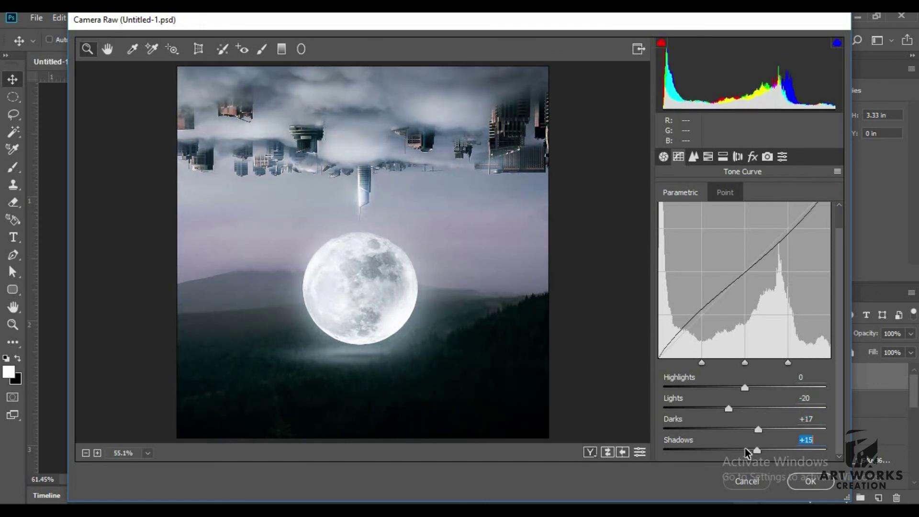
- Add a post-crop vignette (Amount -43, Midpoint 46, Roundness +23, Feather 72) and apply the grade
{"action": "left_click", "coordinate": [767, 157]}
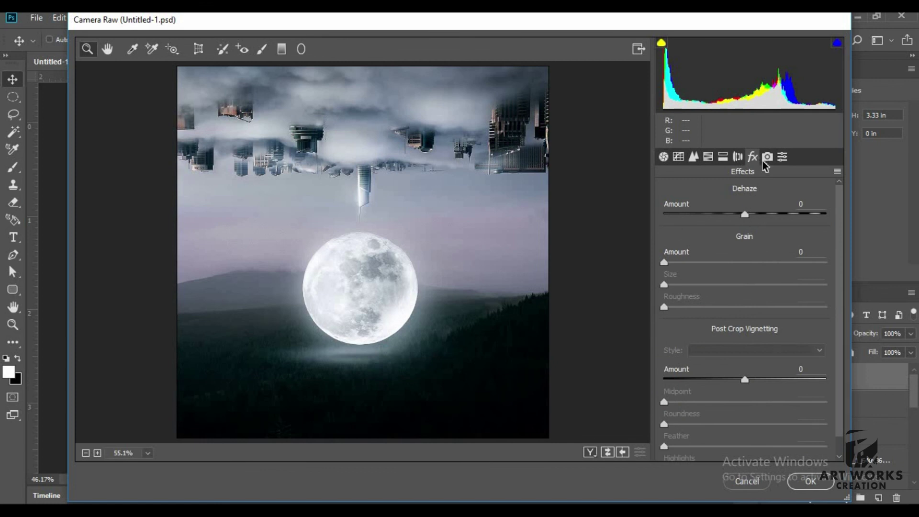
{"action": "left_click", "coordinate": [713, 378]}
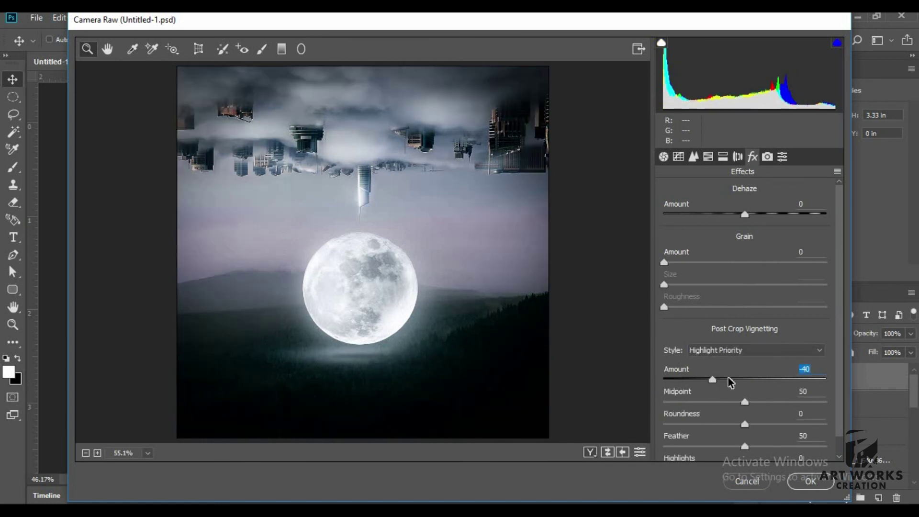
{"action": "left_click", "coordinate": [708, 379]}
{"action": "mouse_move", "coordinate": [707, 379]}
{"action": "left_mouse_down"}
{"action": "mouse_move", "coordinate": [722, 402]}
{"action": "mouse_move", "coordinate": [759, 402]}
{"action": "left_mouse_up"}
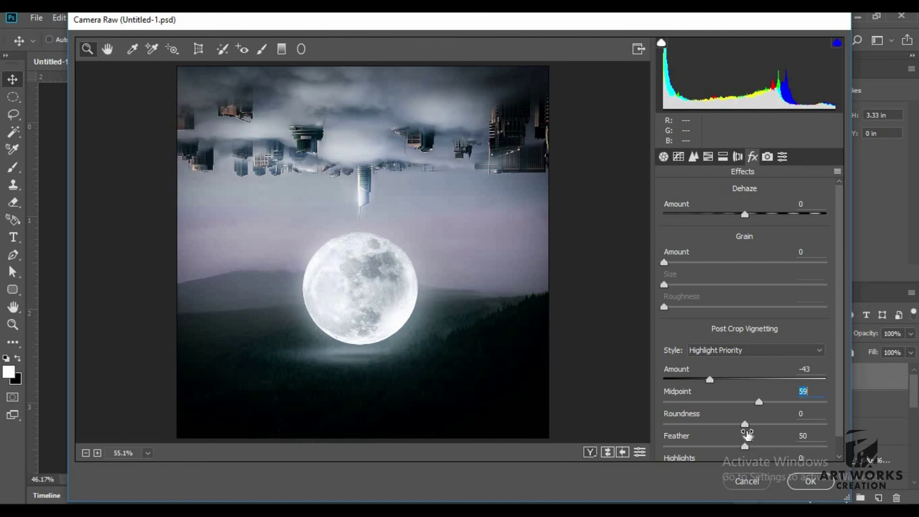
{"action": "mouse_move", "coordinate": [749, 436]}
{"action": "left_mouse_down"}
{"action": "mouse_move", "coordinate": [765, 426]}
{"action": "mouse_move", "coordinate": [765, 448]}
{"action": "mouse_move", "coordinate": [757, 428]}
{"action": "mouse_move", "coordinate": [766, 427]}
{"action": "left_mouse_up"}
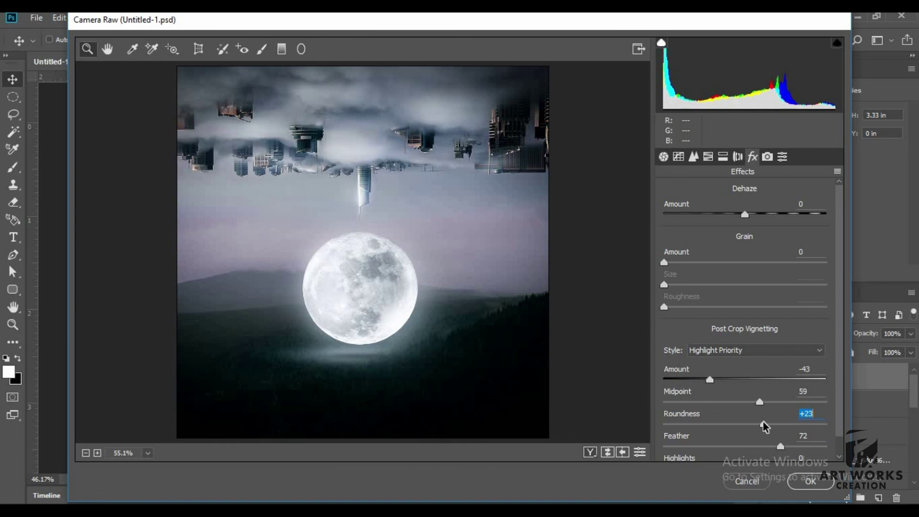
{"action": "left_click_drag", "start_coordinate": [759, 402], "coordinate": [741, 402]}
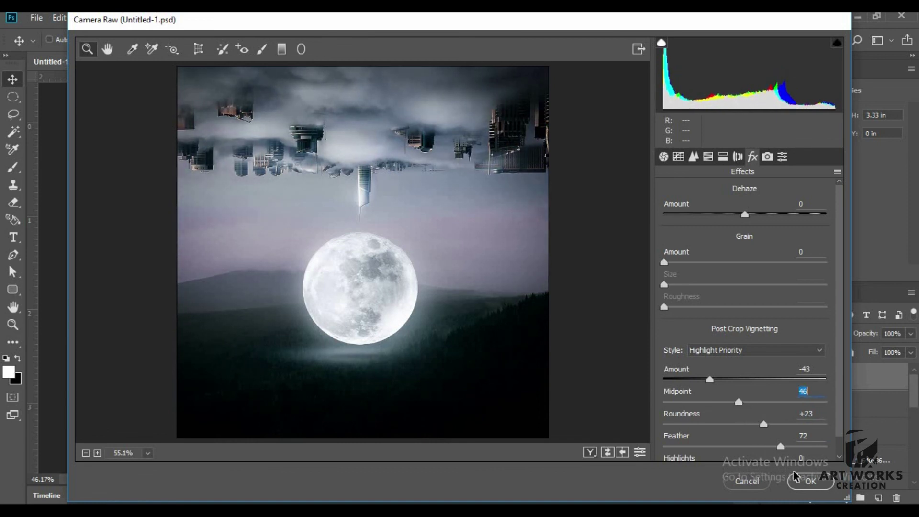
{"action": "left_click", "coordinate": [811, 481]}
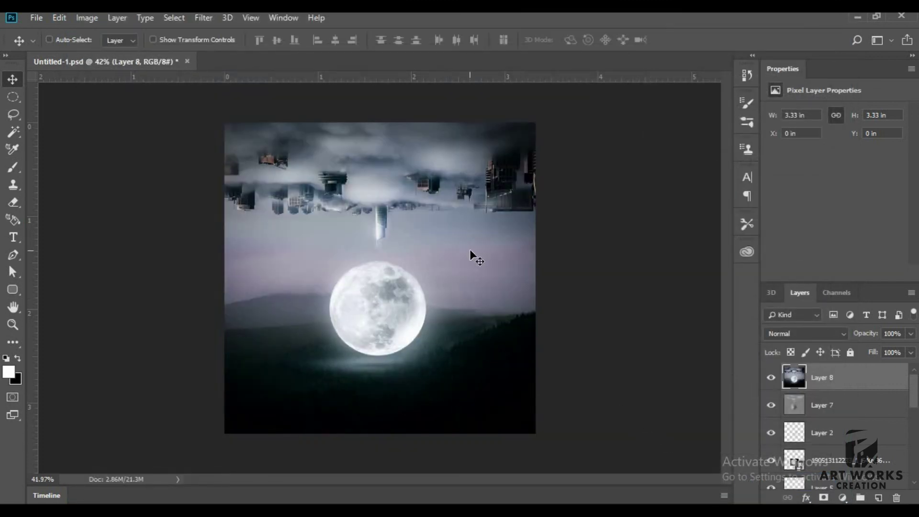
- Toggle Layer 8's visibility to compare before and after, then save Untitled-1.psd
{"action": "scroll", "coordinate": [470, 255], "scroll_direction": "down", "scroll_amount": 2}
{"action": "scroll", "coordinate": [379, 238], "scroll_direction": "up", "scroll_amount": 1}
{"action": "left_click", "coordinate": [771, 378]}
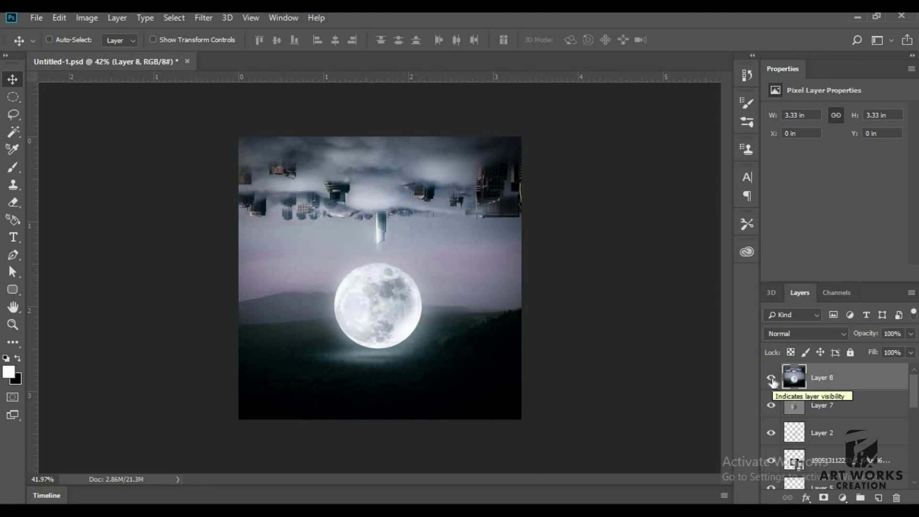
{"action": "key", "text": "ctrl+s"}
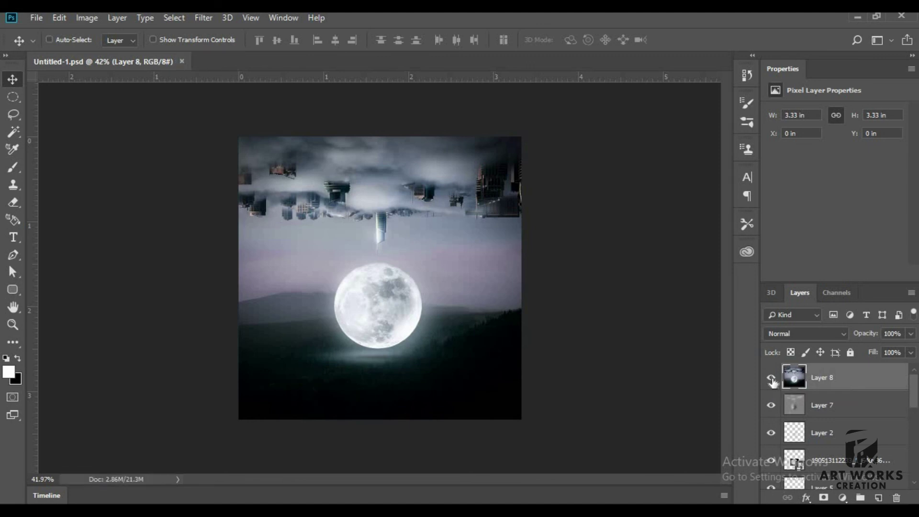